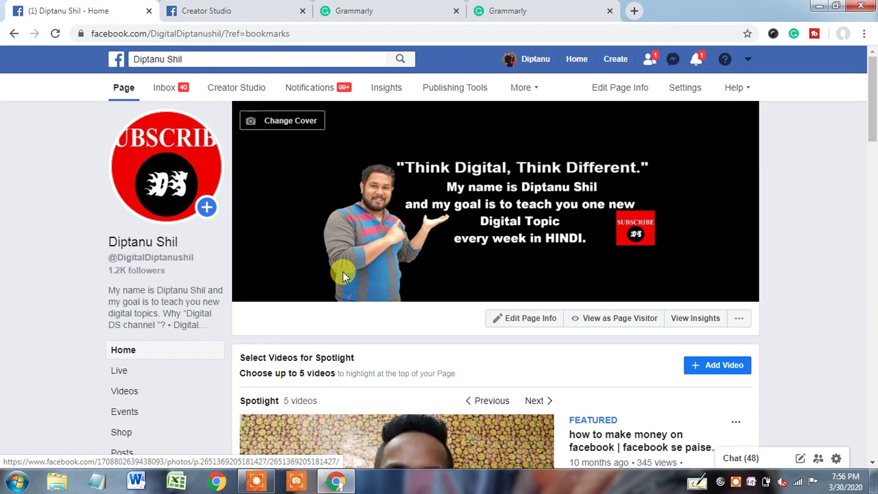
Switch to Creator Studio and start a multiple-video upload from the Content Library's posts.
click(230, 11)
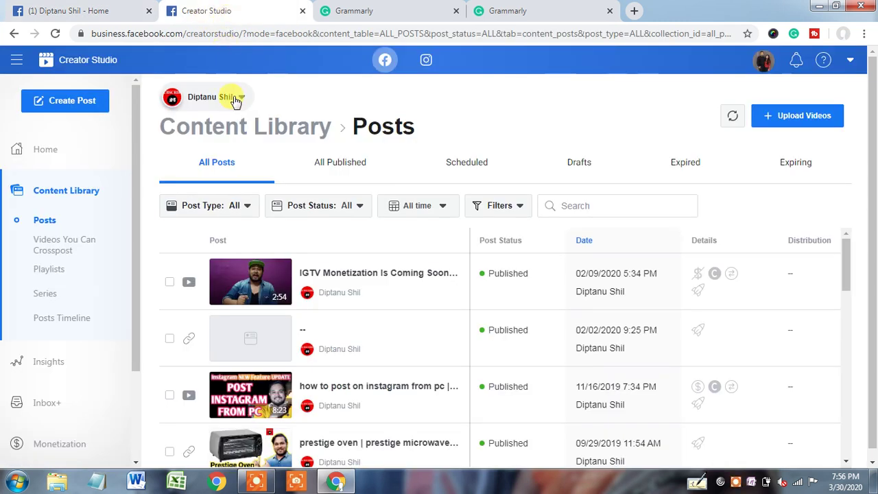
click(64, 157)
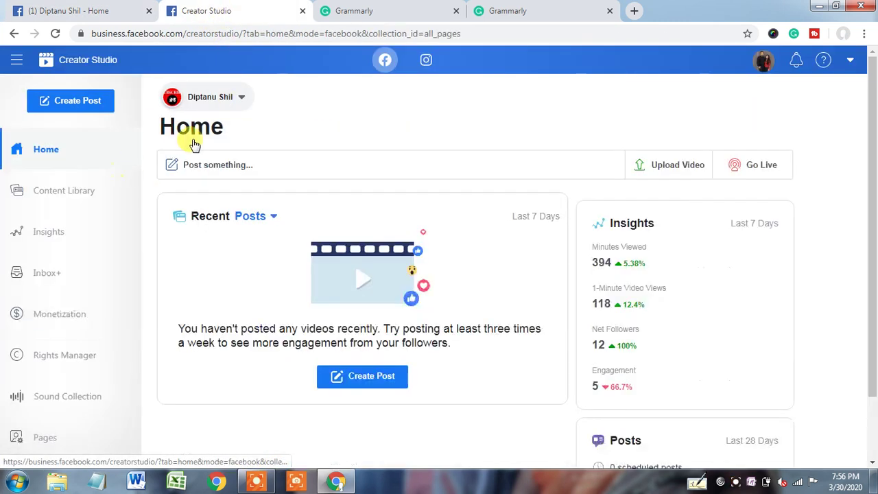
click(68, 199)
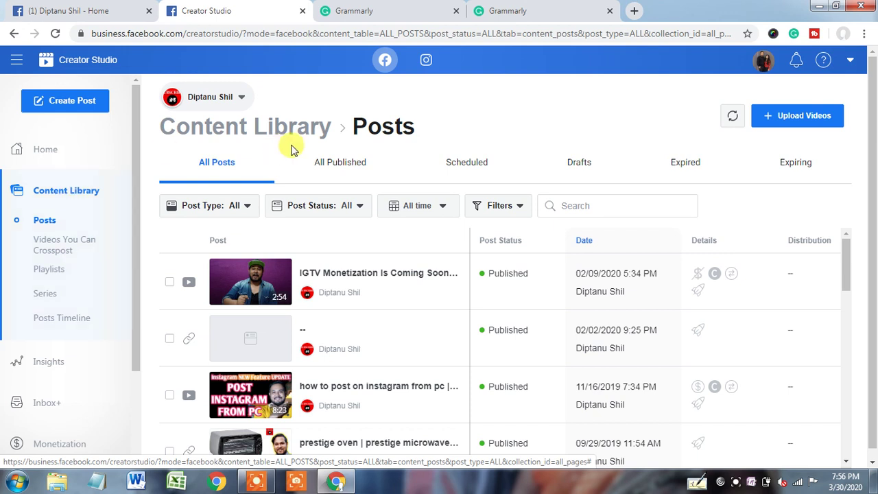
click(795, 117)
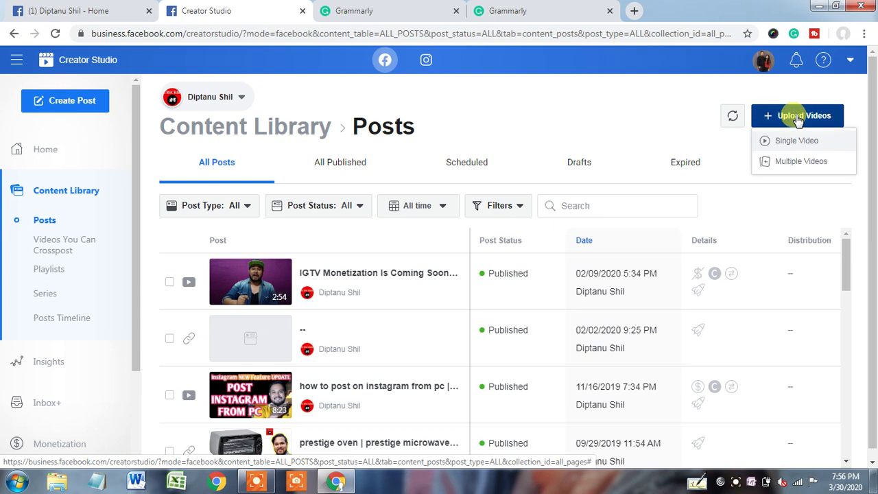
click(783, 165)
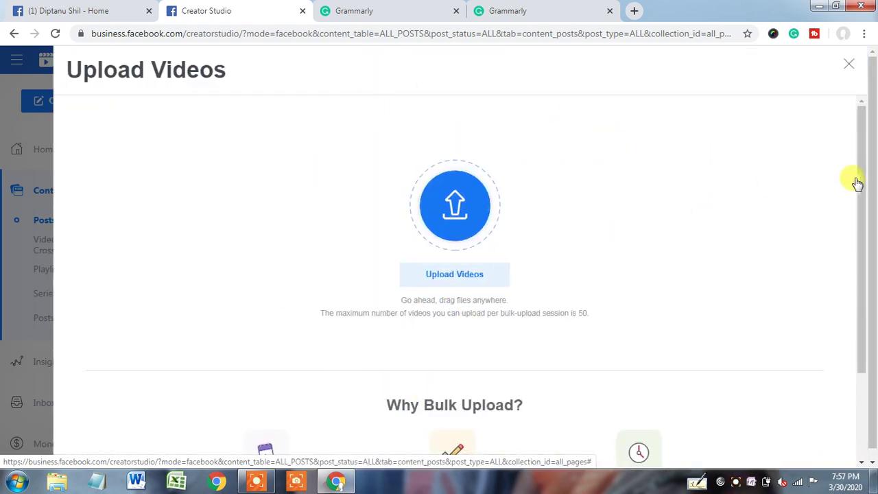
Add the desktop videos "Facebook Engagement Kya Hai" and "Facebook Monetization Issues Artificially Distributed Content Facebook" to the bulk upload.
drag(857, 180, 856, 286)
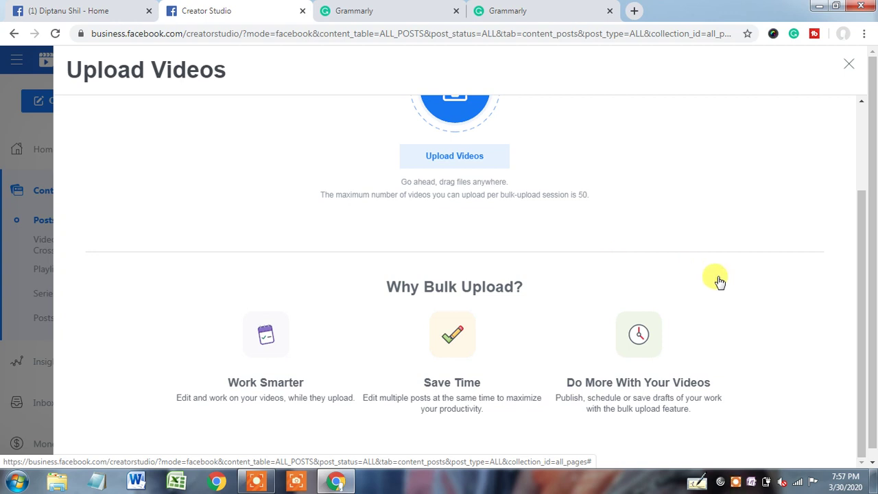
drag(862, 336, 858, 297)
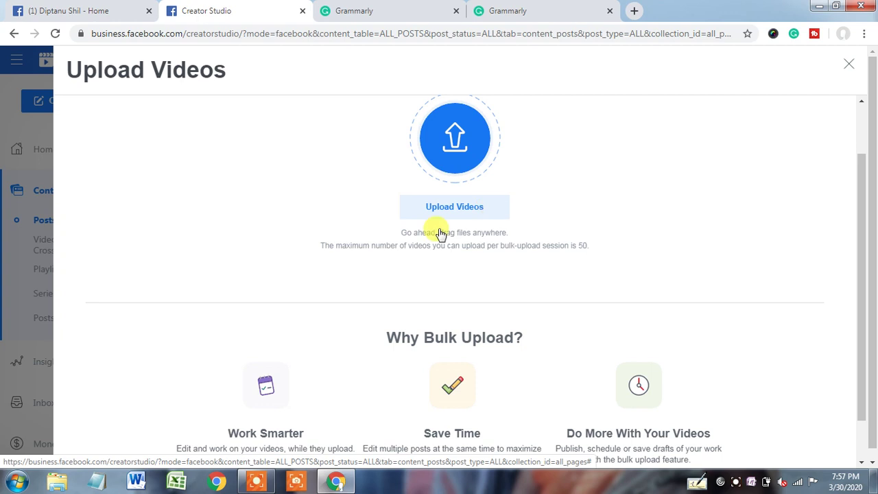
drag(321, 245, 588, 256)
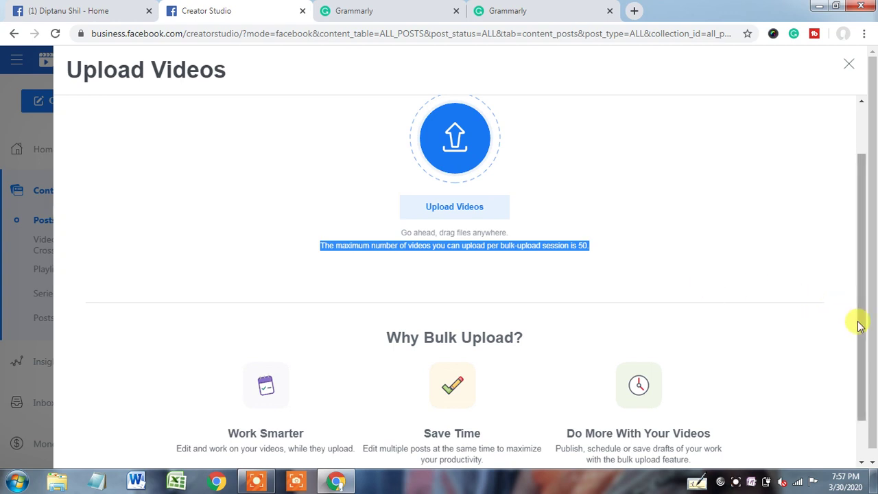
drag(860, 325, 862, 281)
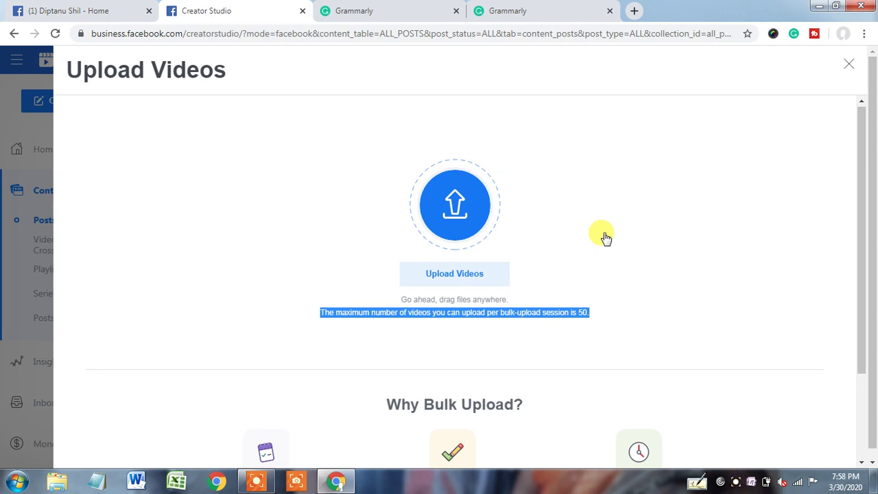
click(464, 278)
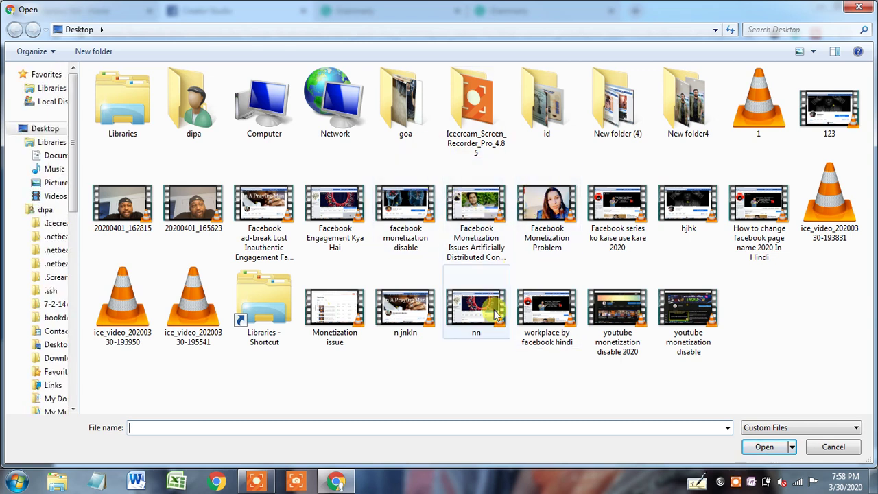
click(480, 216)
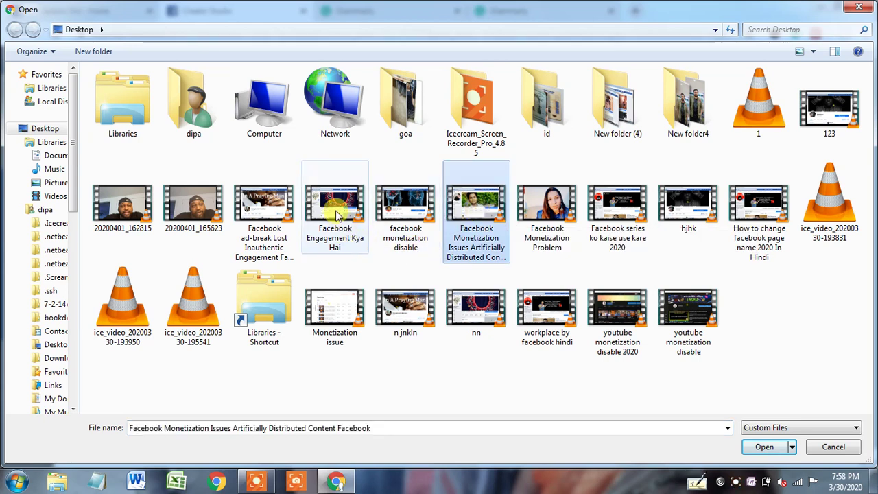
ctrl+click(336, 214)
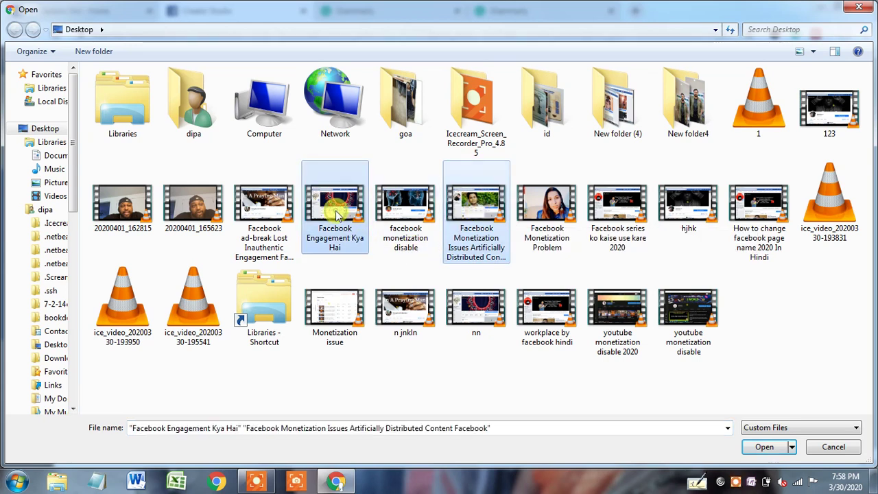
click(764, 448)
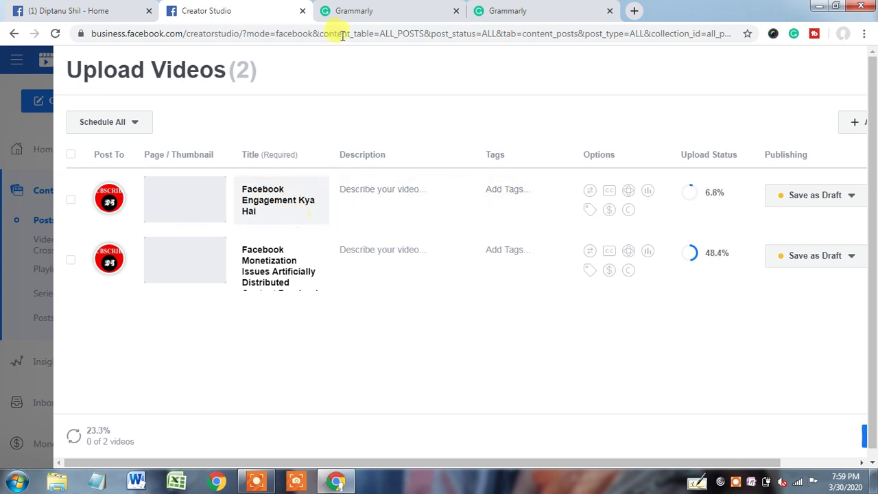
Replace the first video's title with "Facebook Engagement Kya Hai? Facebook Engagement Meaning! Facebook Page Monetization Criteria" from the Grammarly draft.
click(373, 7)
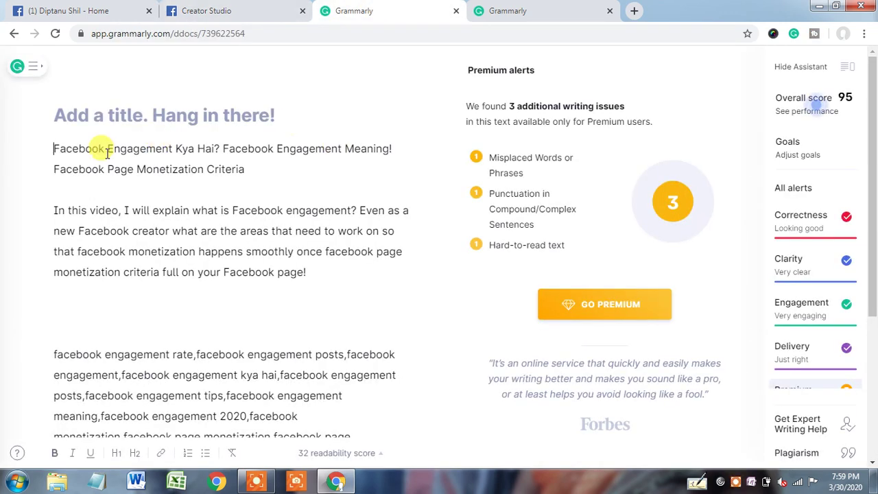
click(259, 6)
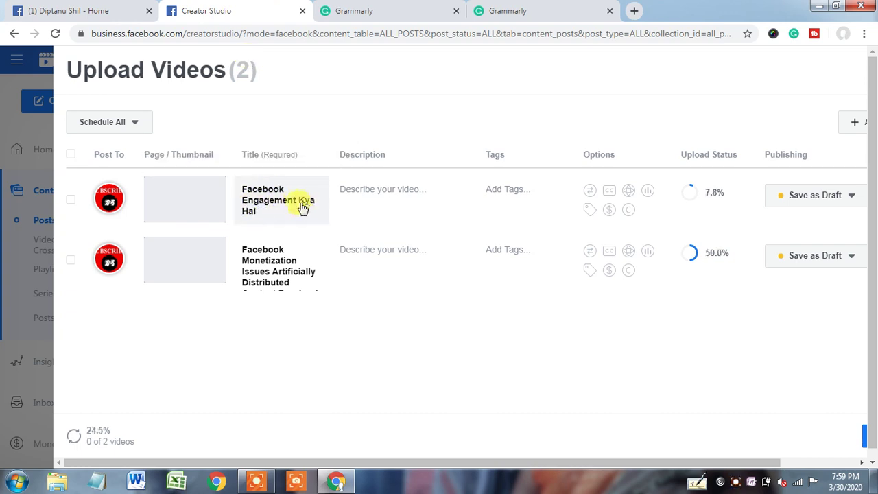
click(357, 8)
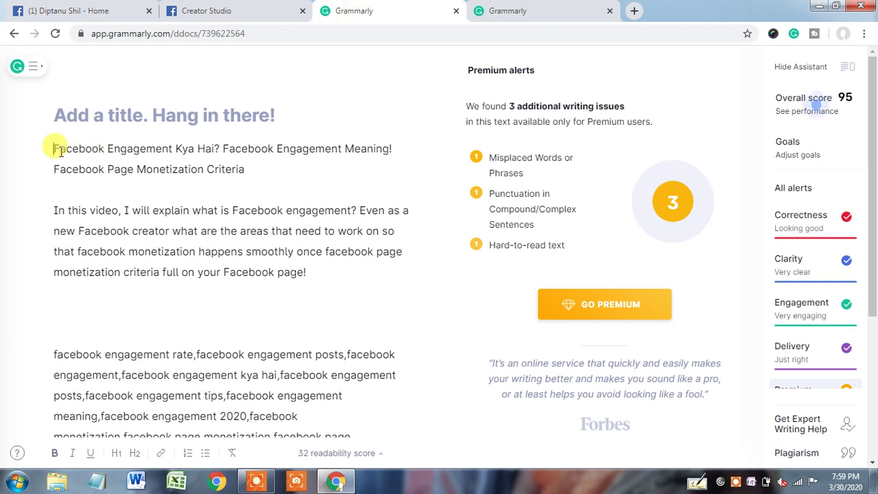
drag(55, 148, 251, 170)
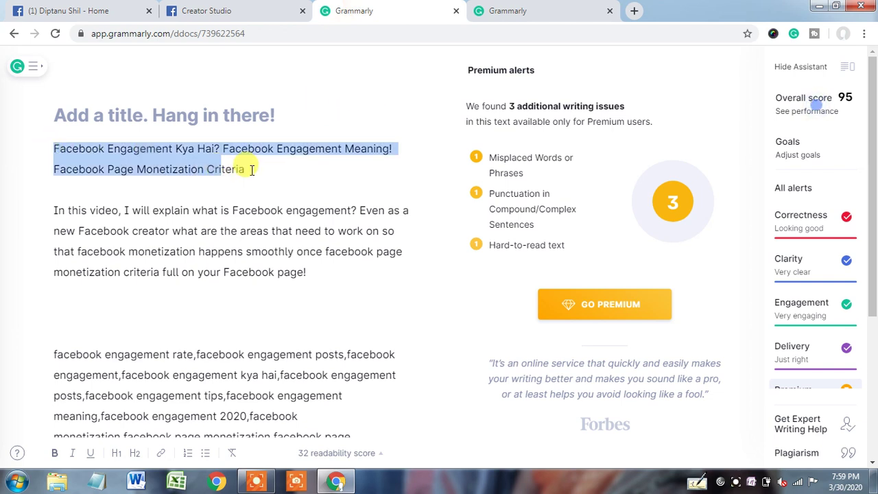
click(254, 10)
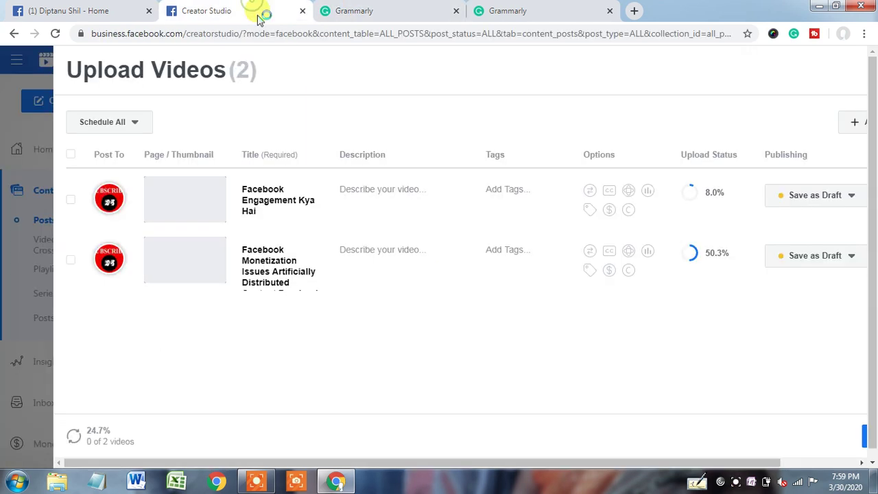
click(294, 206)
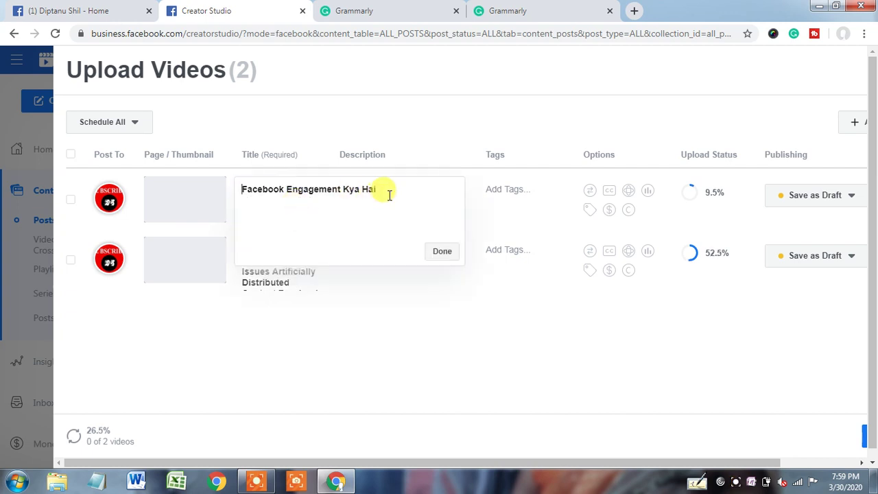
drag(388, 193, 240, 192)
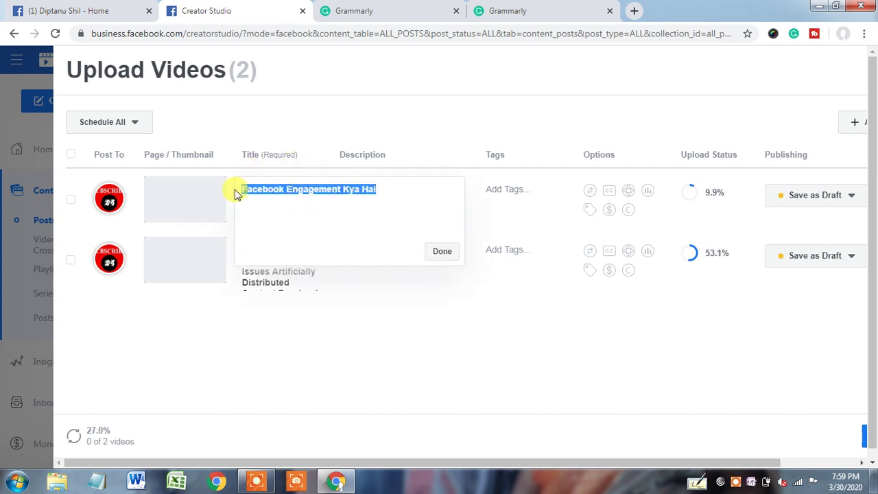
text(Facebook Engagement Kya Hai? Facebook Engagement Meaning! Facebook Page Monetization Criteria)
click(441, 254)
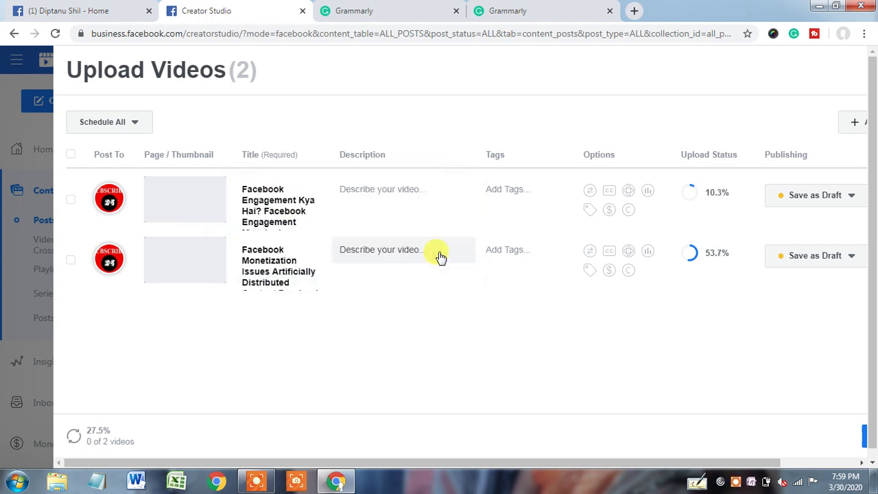
Copy the "In this video, I will explain what is Facebook engagement?" paragraph from the Grammarly draft into the first video's description.
click(351, 15)
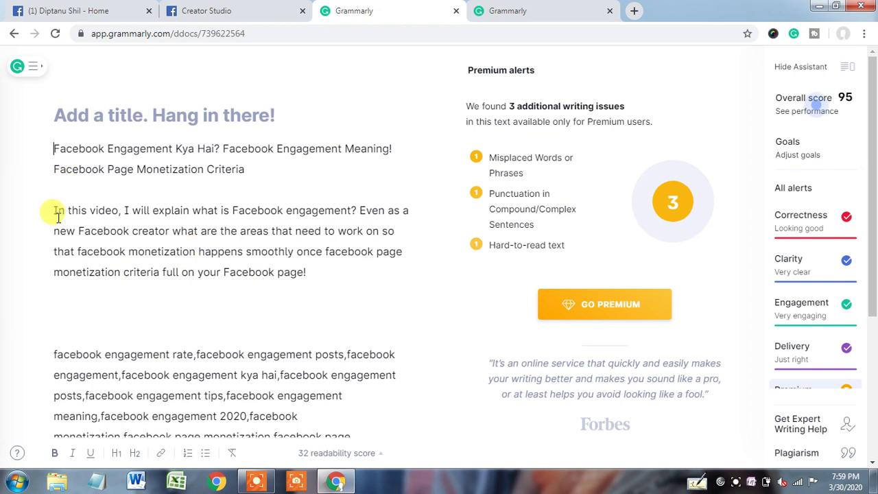
drag(54, 211, 293, 287)
key(ctrl+c)
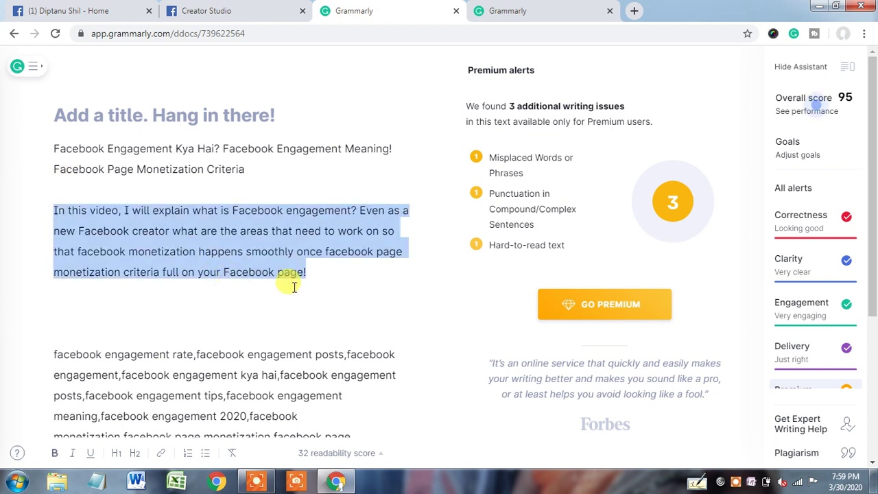
click(274, 11)
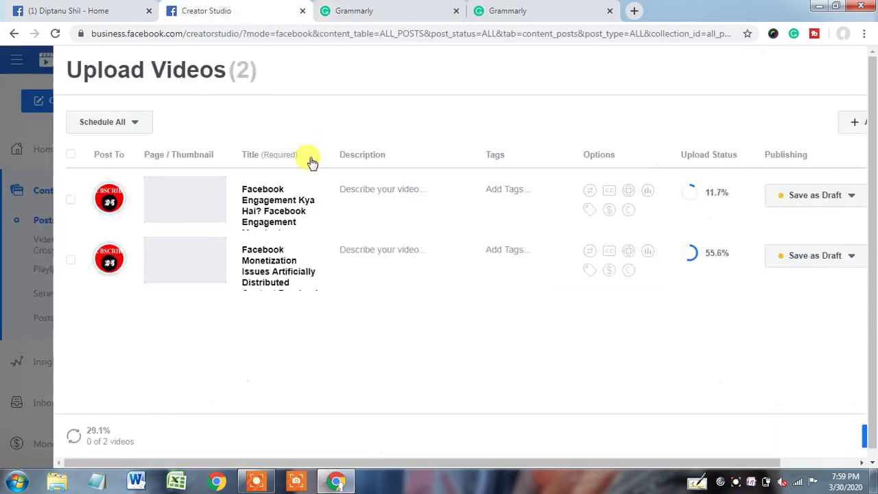
click(370, 199)
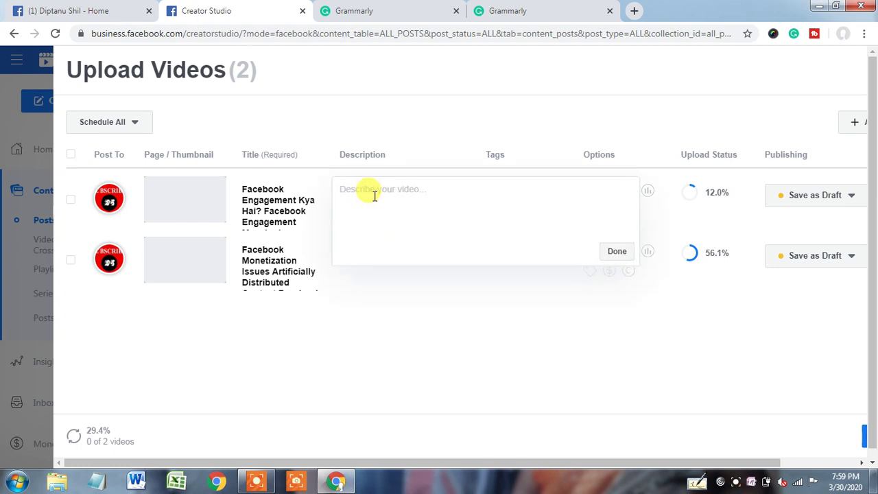
key(ctrl+v)
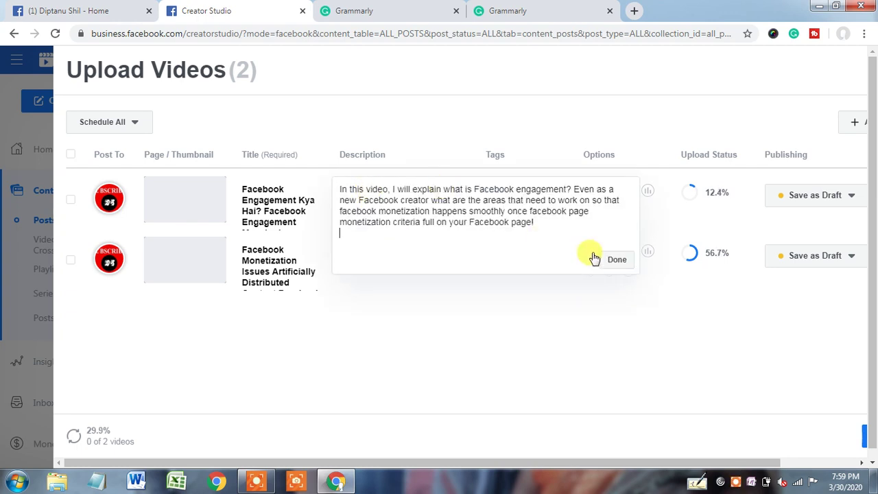
click(617, 262)
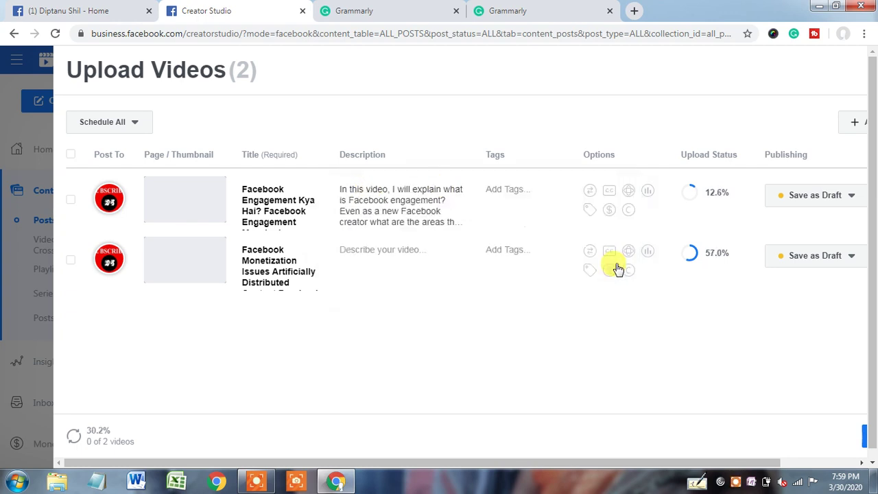
Copy the keyword "facebook engagement rate" from the Grammarly draft and add it as a tag on the first video.
click(364, 10)
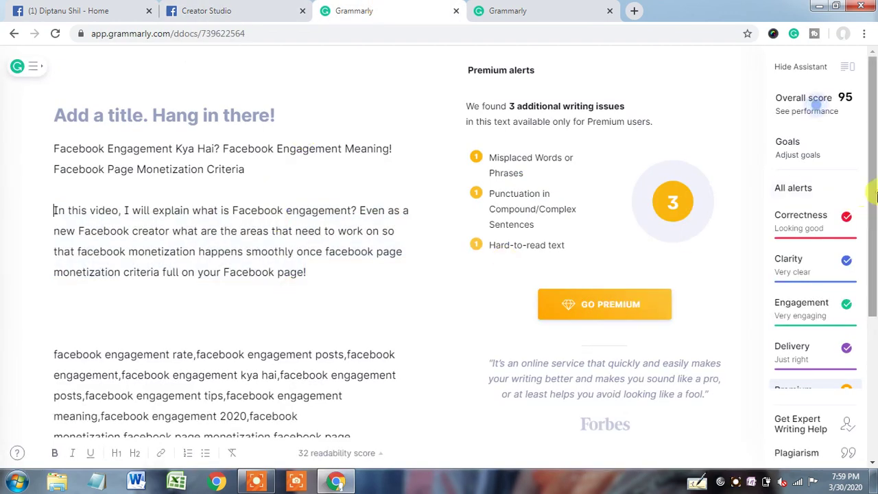
scroll(408, 158, down, 2)
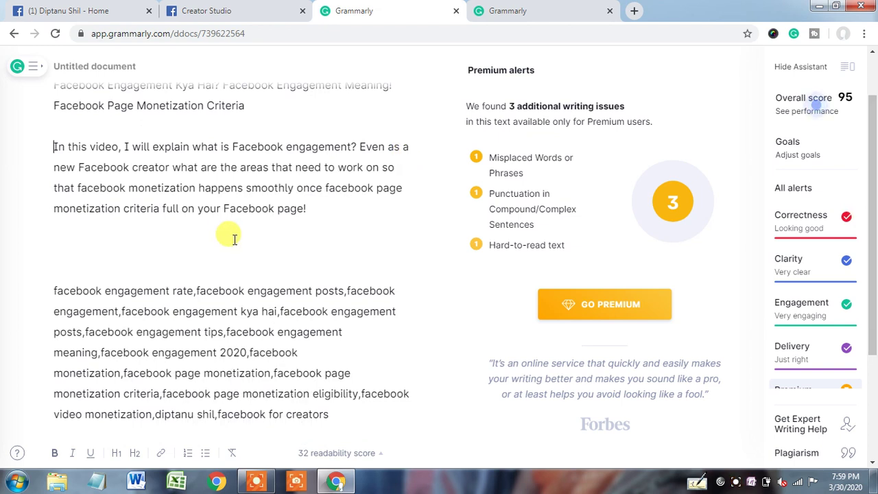
drag(54, 291, 194, 294)
key(ctrl+c)
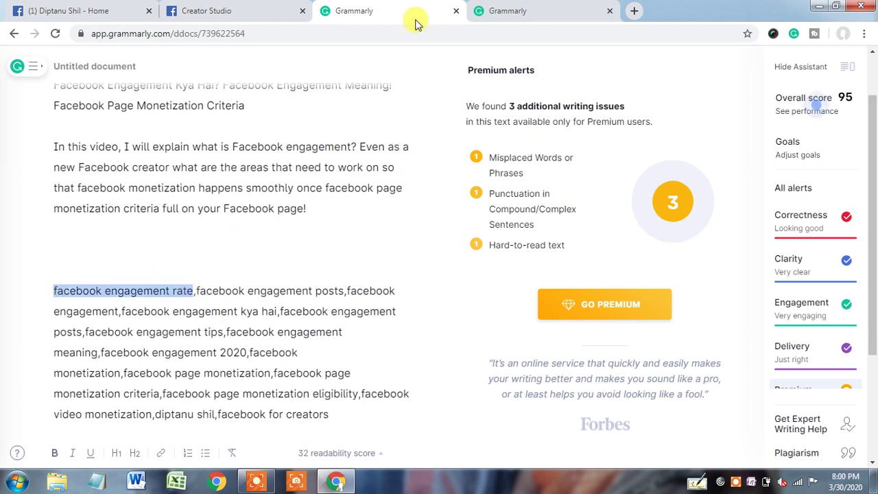
click(258, 6)
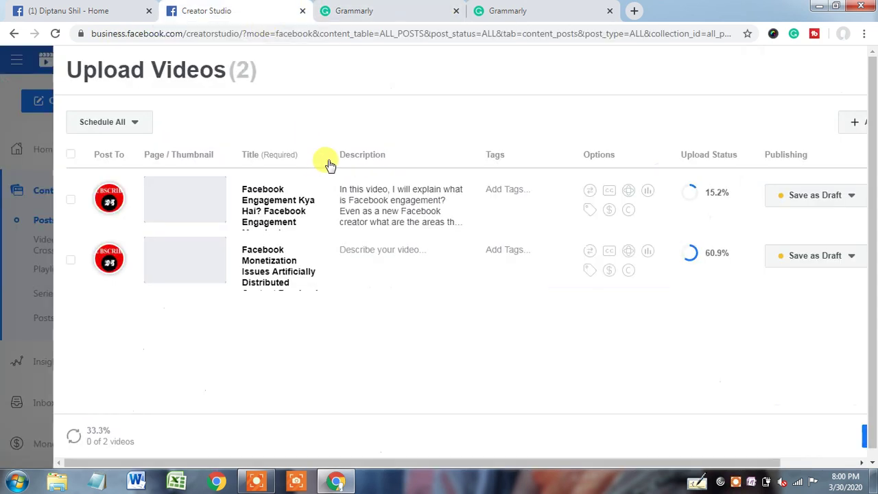
click(499, 191)
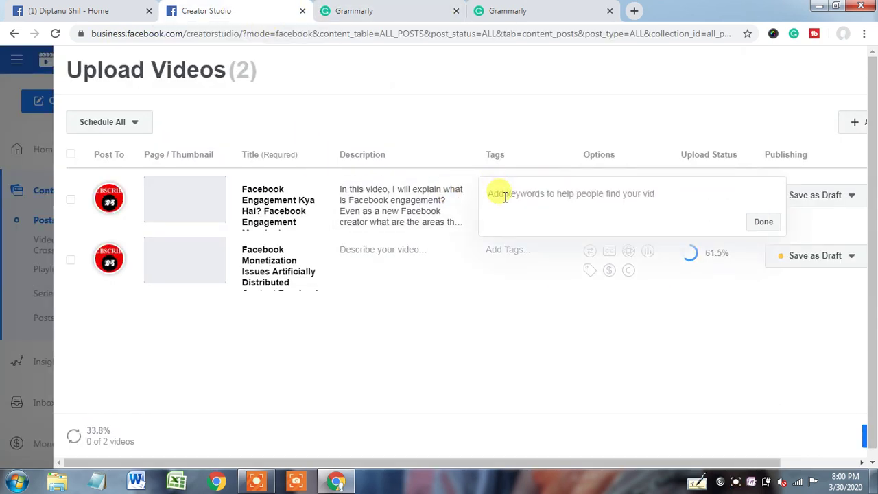
key(ctrl+v)
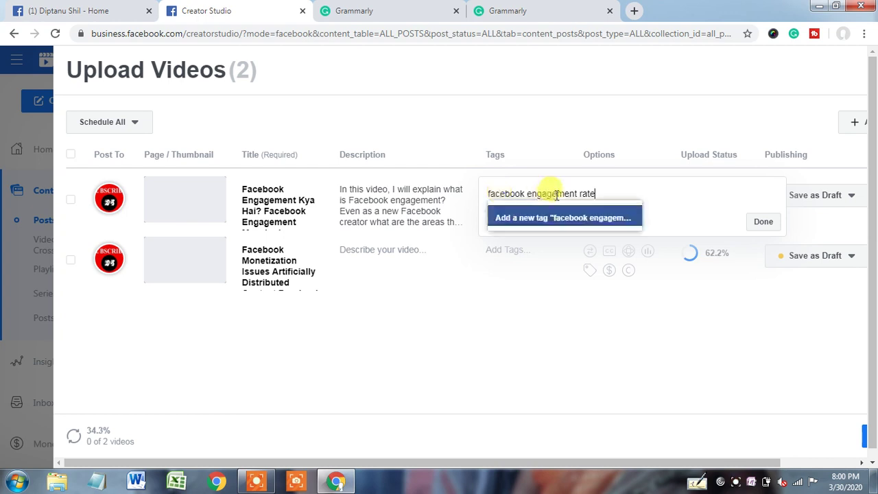
click(598, 224)
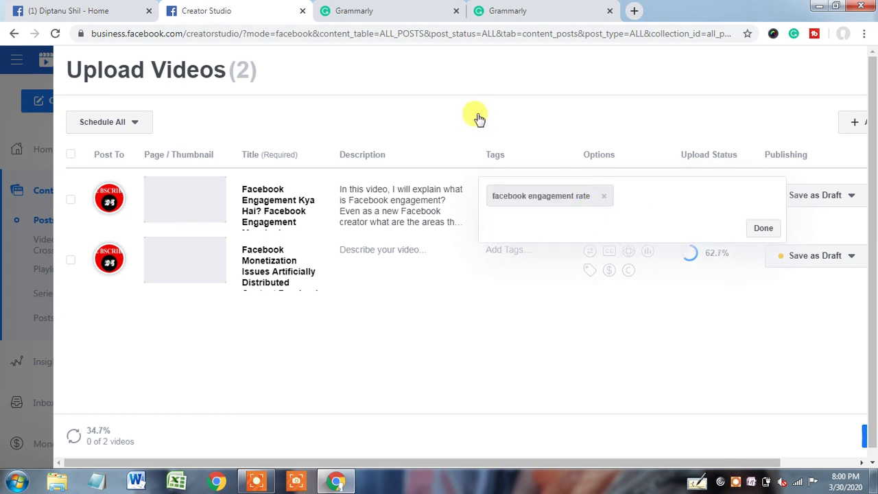
Copy the keyword "facebook engagement posts" from the first Grammarly draft and add it as a tag on the first video.
click(431, 13)
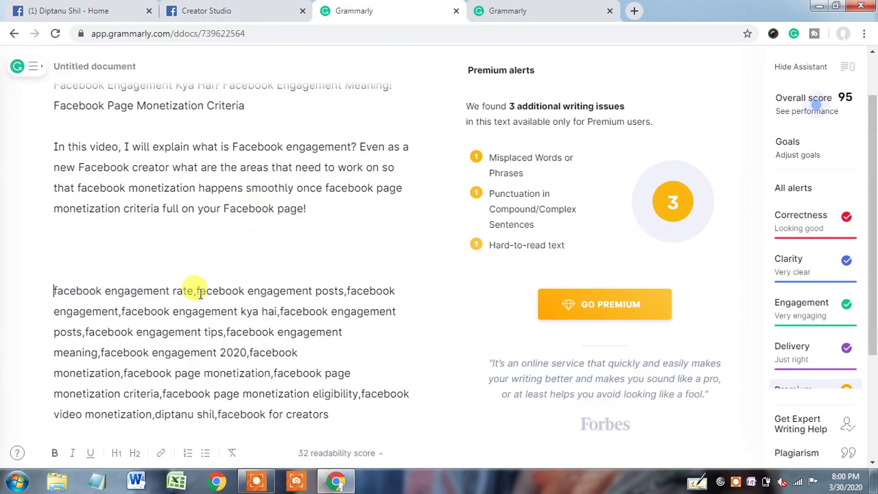
drag(198, 291, 341, 287)
key(ctrl+c)
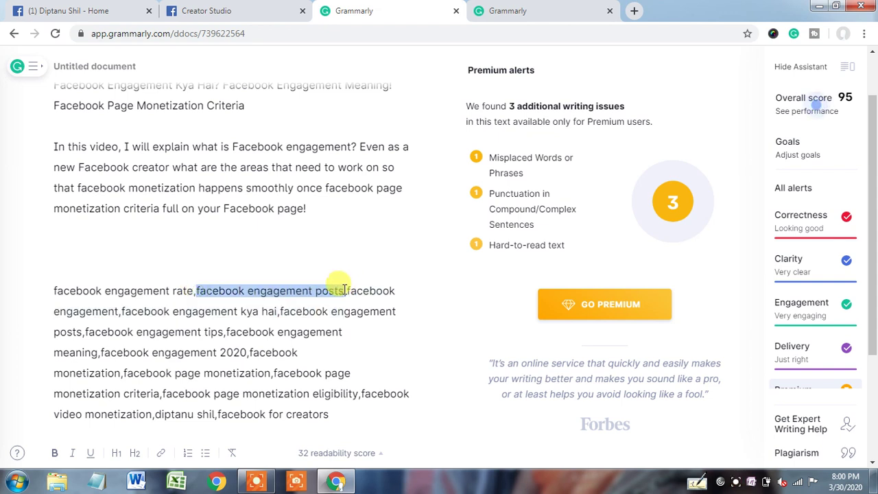
click(247, 5)
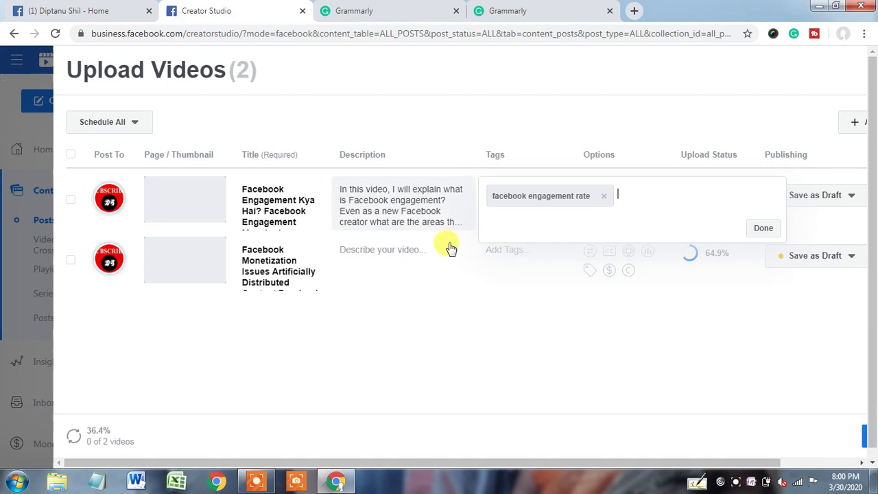
key(ctrl+v)
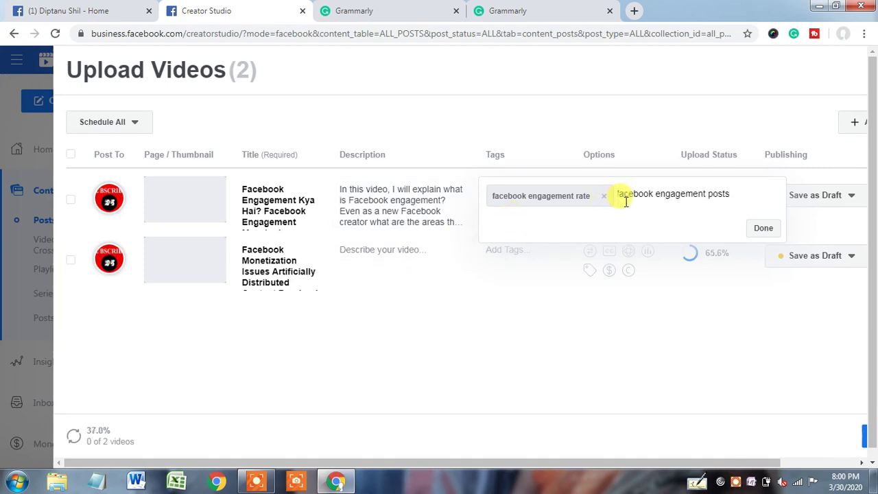
click(749, 217)
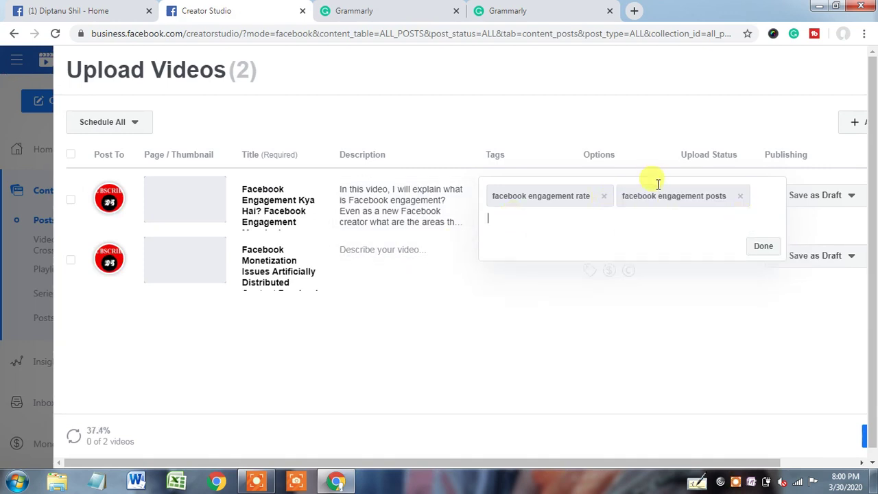
Copy the keyword "facebook engagement kya hai" from the first Grammarly draft and add it as a tag on the first video.
click(398, 8)
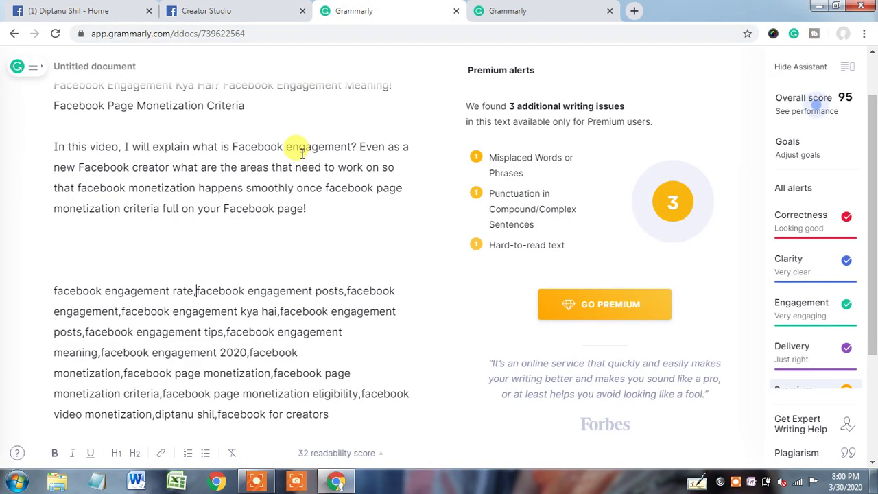
drag(123, 312, 293, 312)
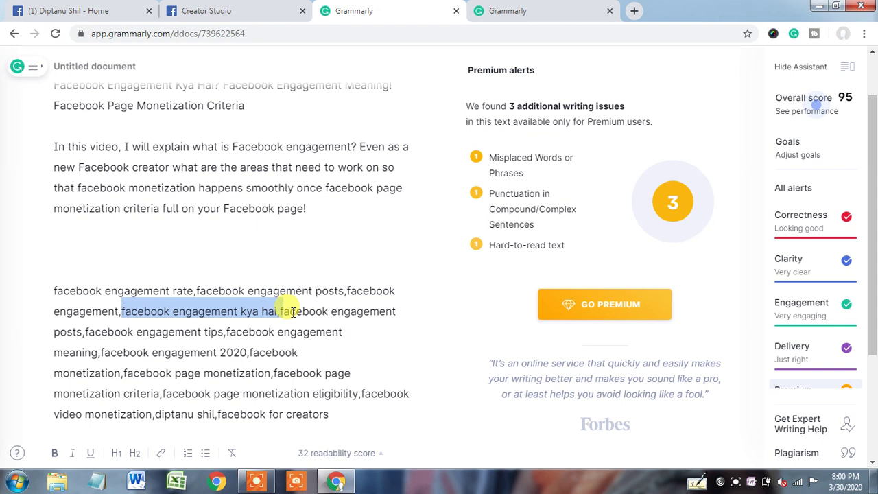
click(233, 11)
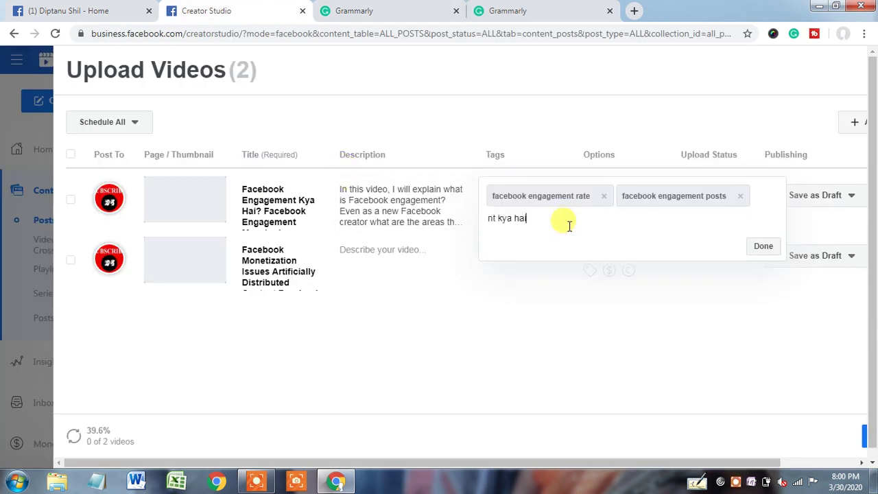
key(Return)
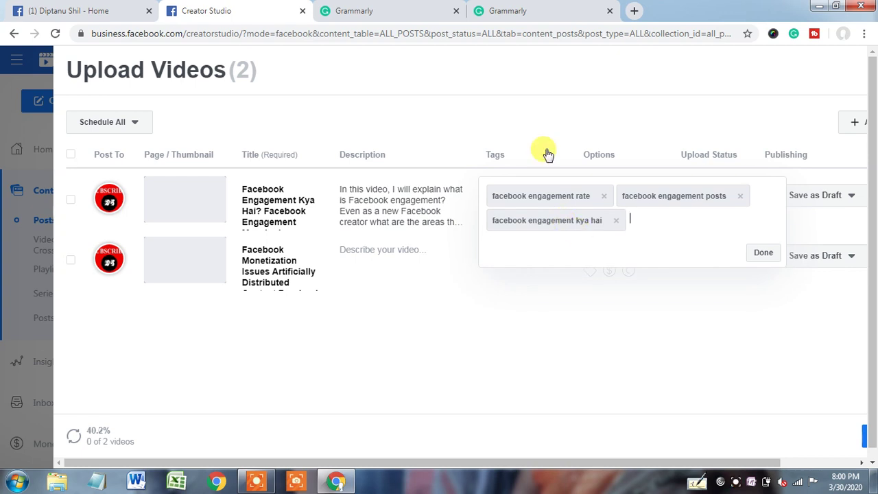
Copy the repeated keyword "facebook engagement posts" after "kya hai" in the draft, add it as another first-video tag and finish its tags.
click(416, 8)
drag(281, 312, 81, 330)
key(ctrl+c)
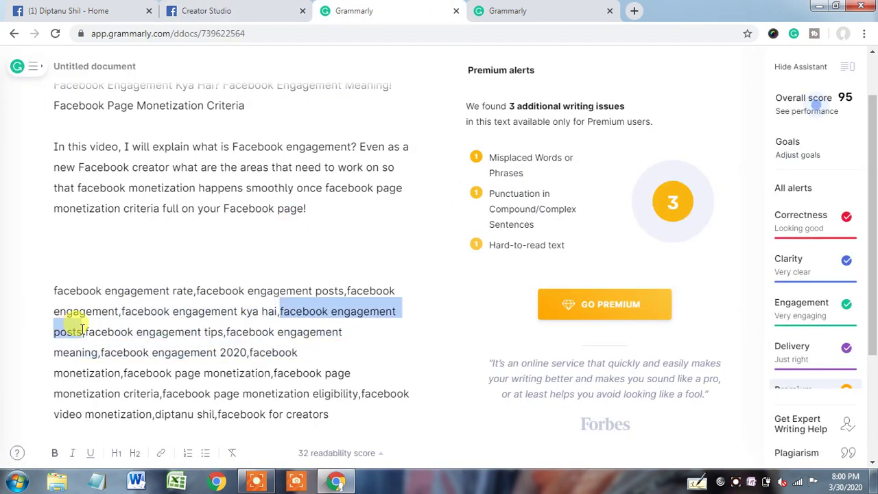
click(198, 9)
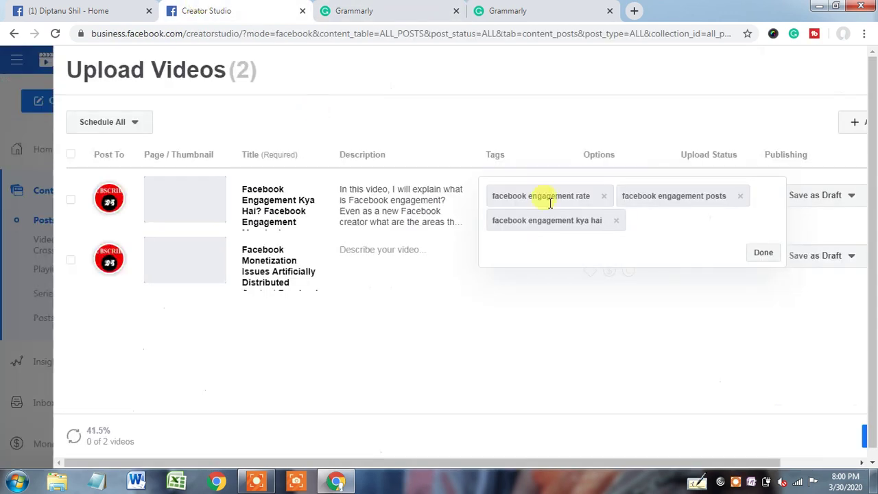
key(ctrl+v)
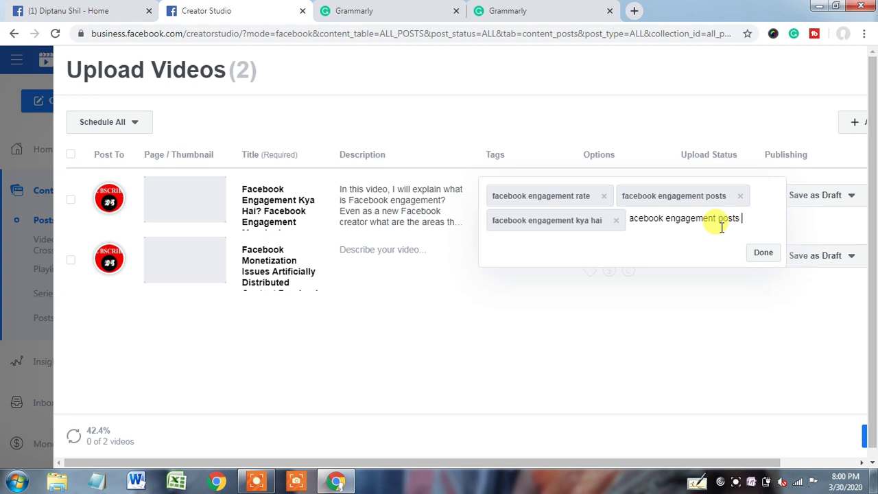
key(BackSpace)
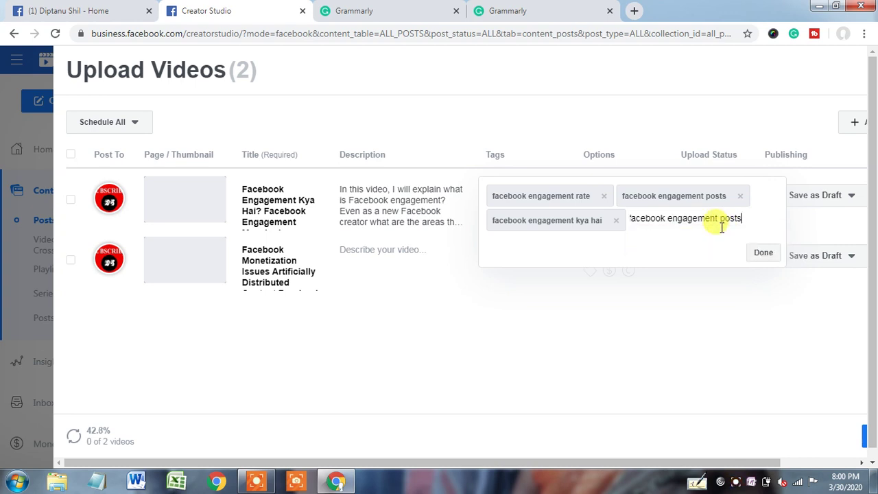
click(721, 244)
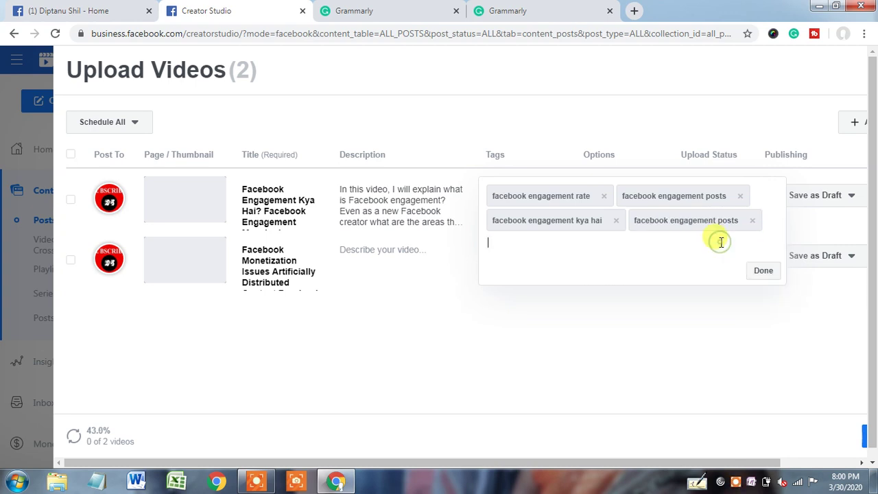
click(761, 271)
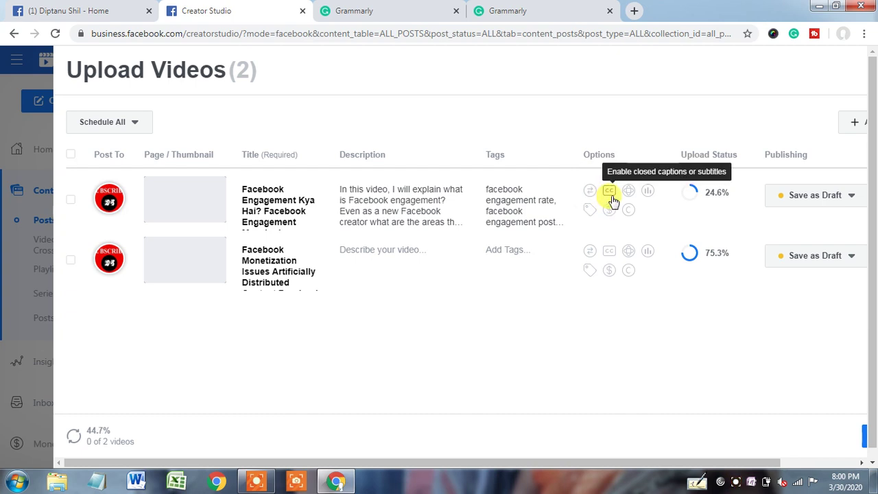
Replace the second video's title with "Facebook Monetization Issues: Artificially Distributed Content Facebook" from the second Grammarly draft.
click(522, 7)
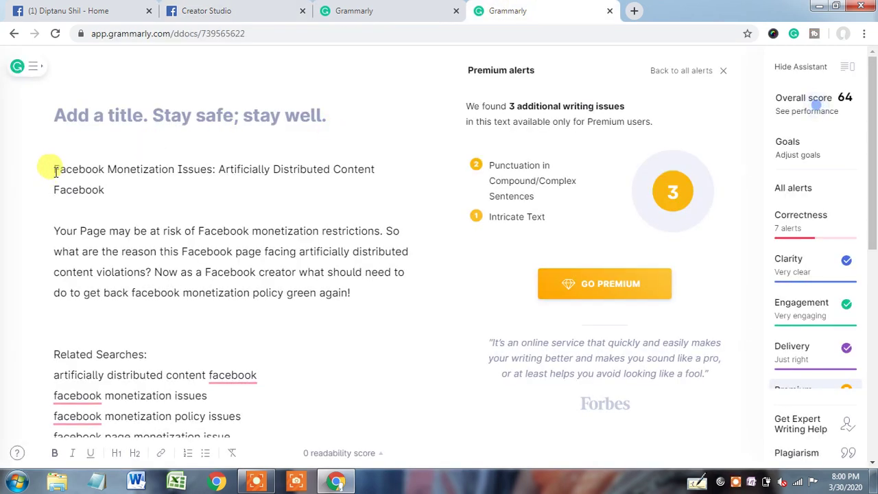
drag(54, 171, 114, 186)
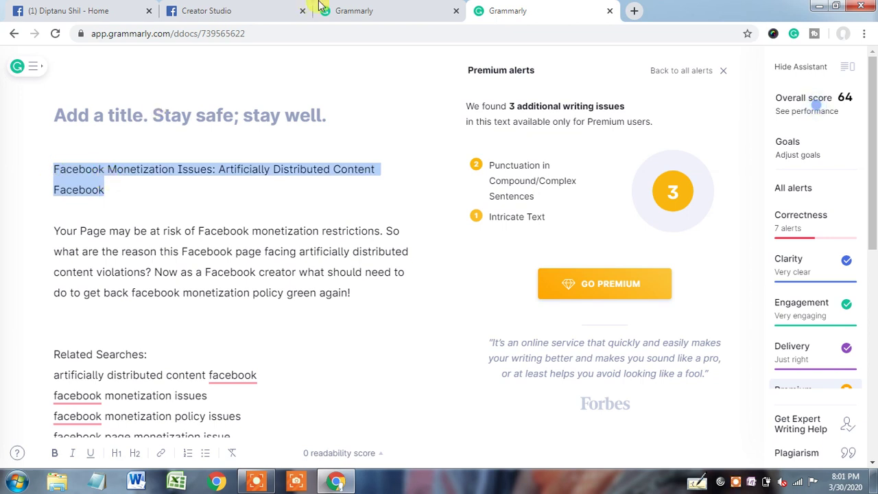
click(261, 6)
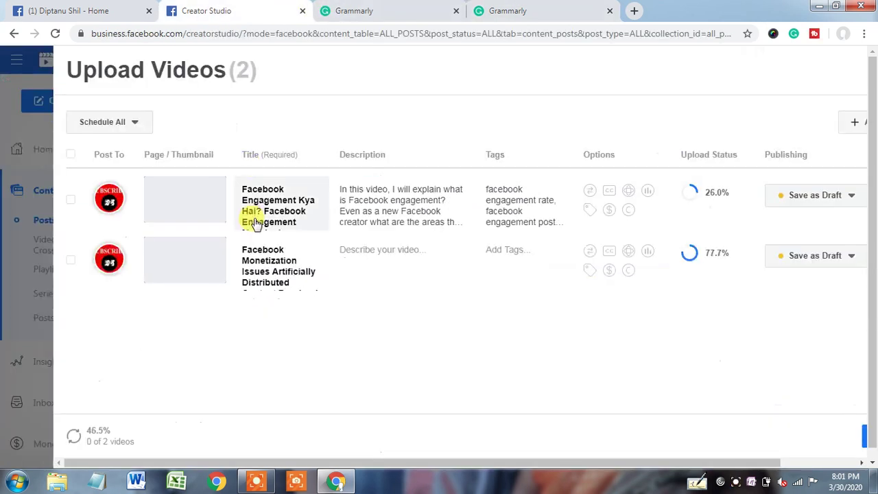
click(267, 263)
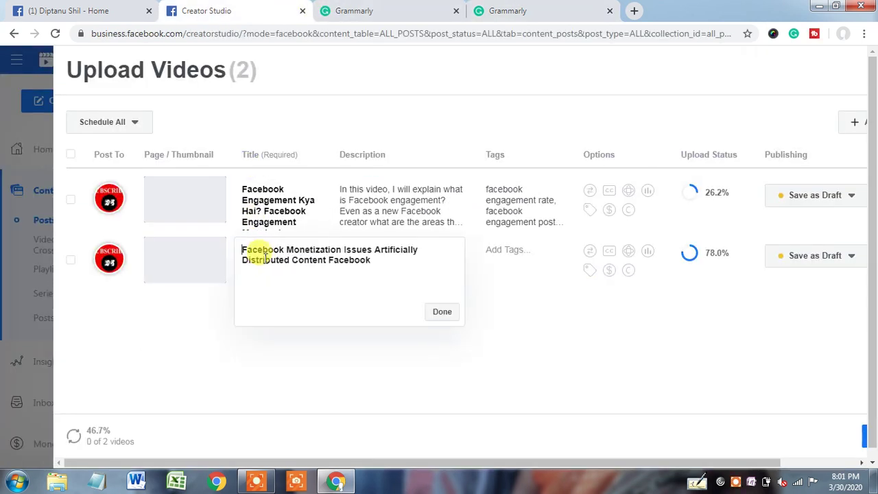
triple_click(376, 263)
click(239, 253)
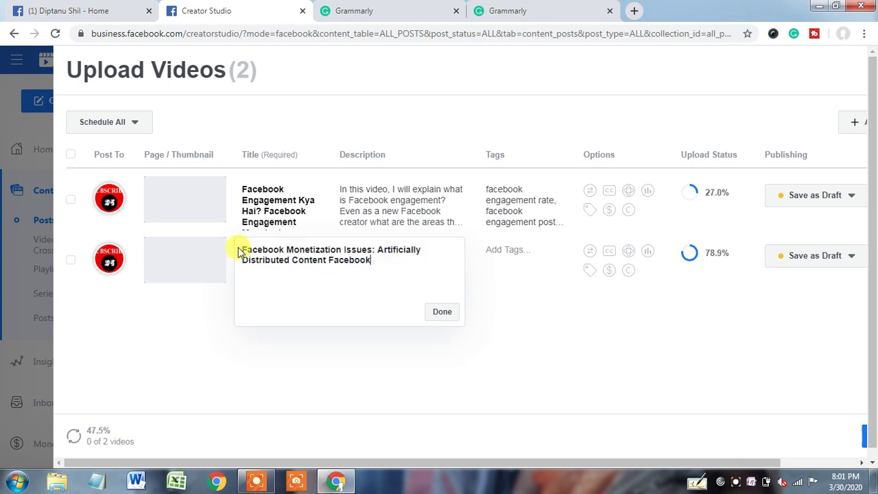
Copy the "Your Page may be at risk of Facebook monetization restrictions" paragraph from the second Grammarly draft into the second video's description.
click(504, 10)
click(54, 231)
shift+click(312, 328)
key(ctrl+c)
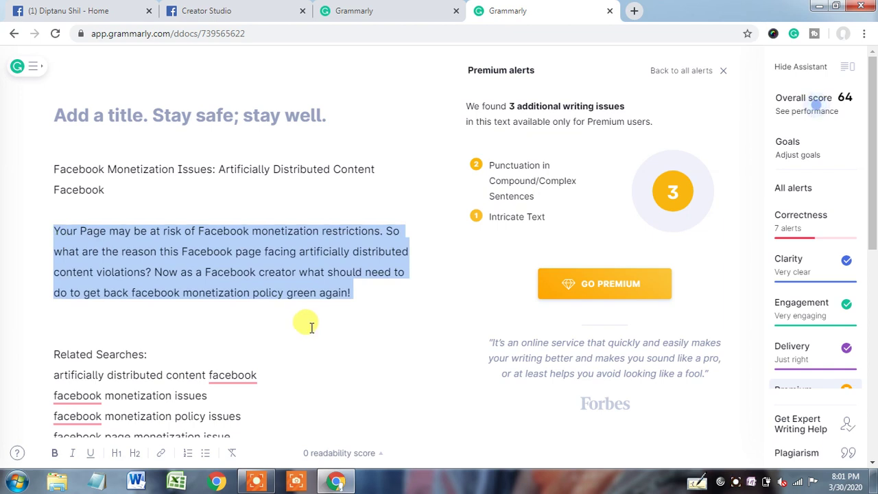
click(295, 8)
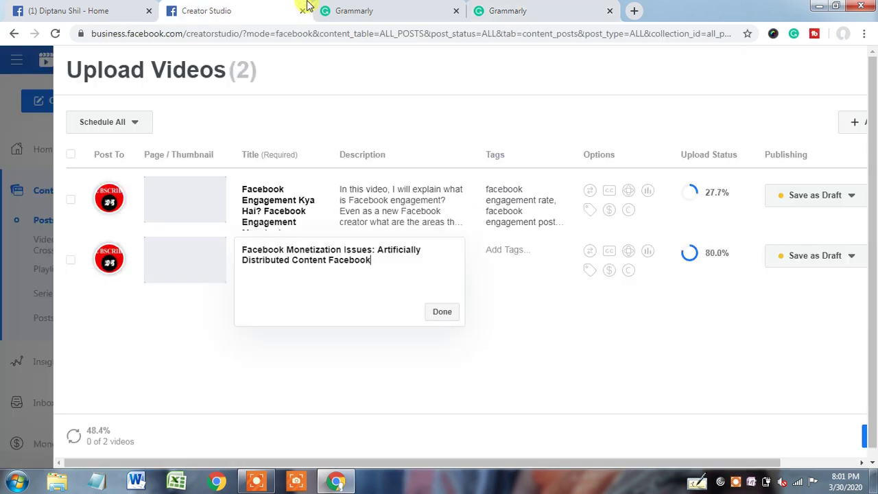
click(441, 313)
click(412, 250)
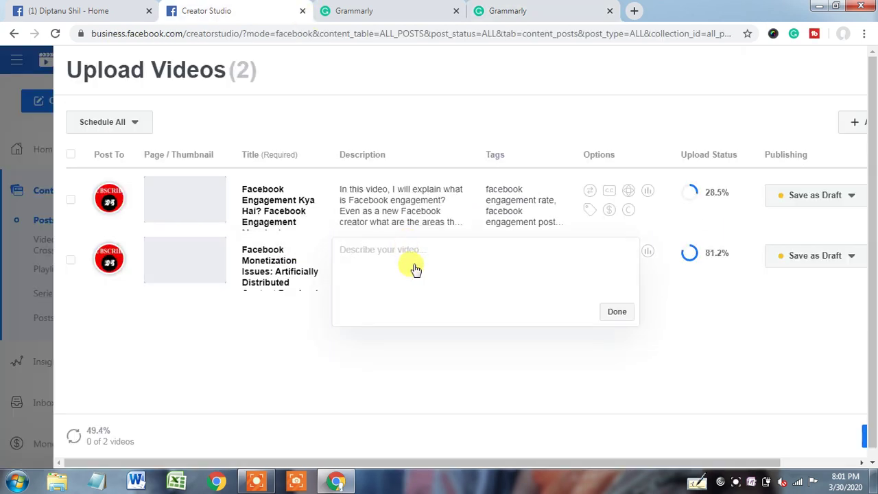
key(ctrl+v)
key(BackSpace)
key(BackSpace)
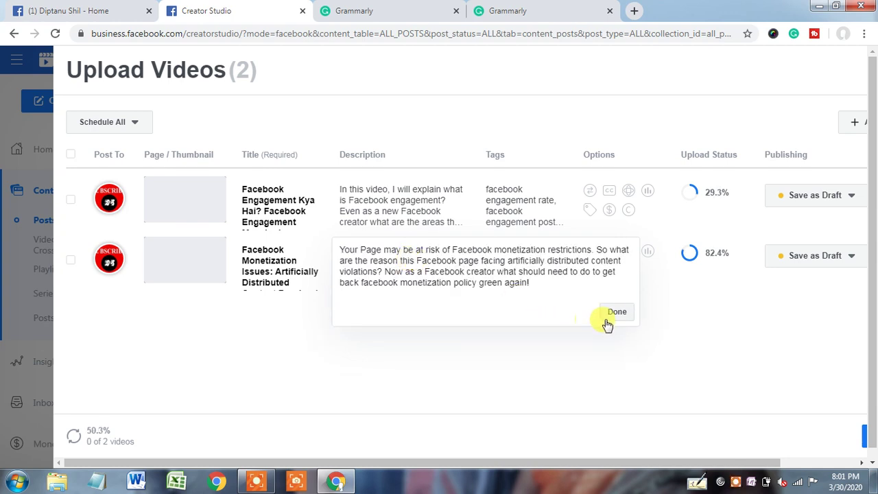
click(616, 314)
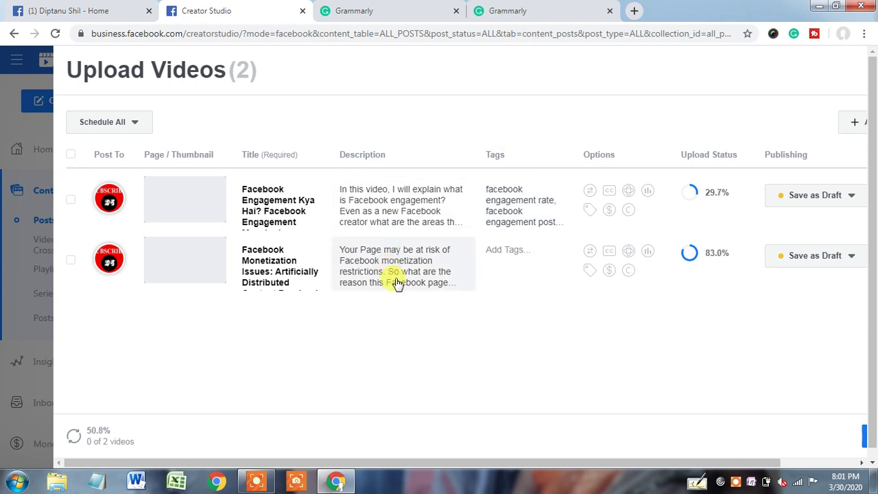
Add the draft's related search "artificially distributed content facebook" as a new tag on the second video.
click(496, 8)
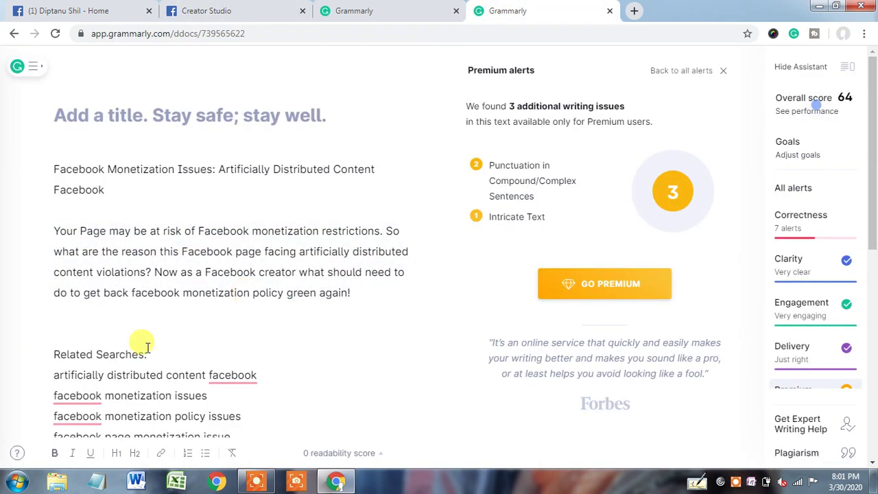
drag(56, 375, 258, 368)
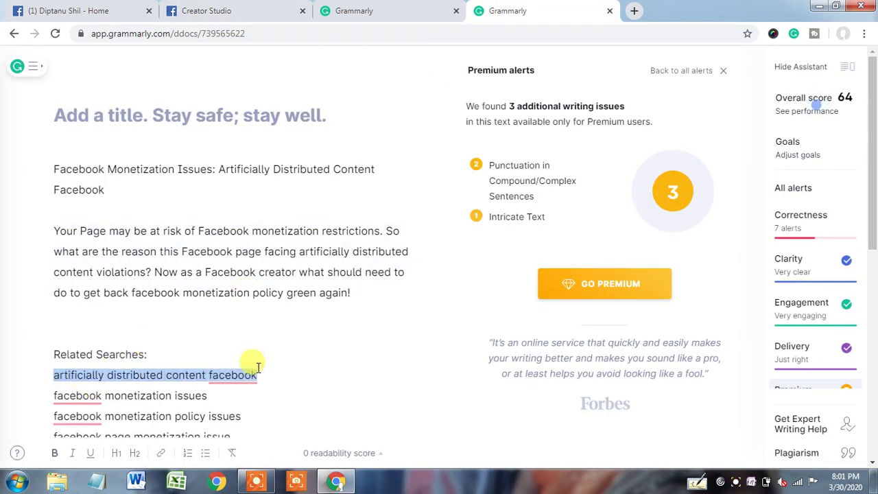
click(247, 7)
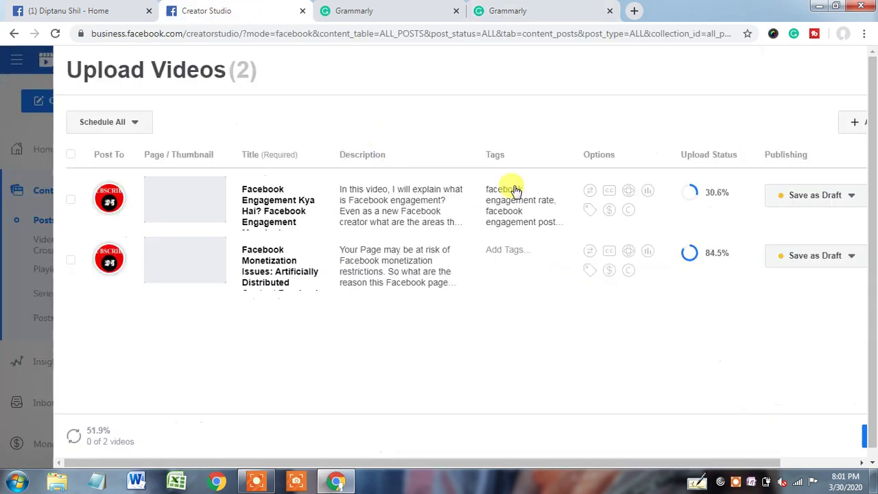
click(519, 255)
text(artificially distributed content faceboc)
key(BackSpace)
text(ok)
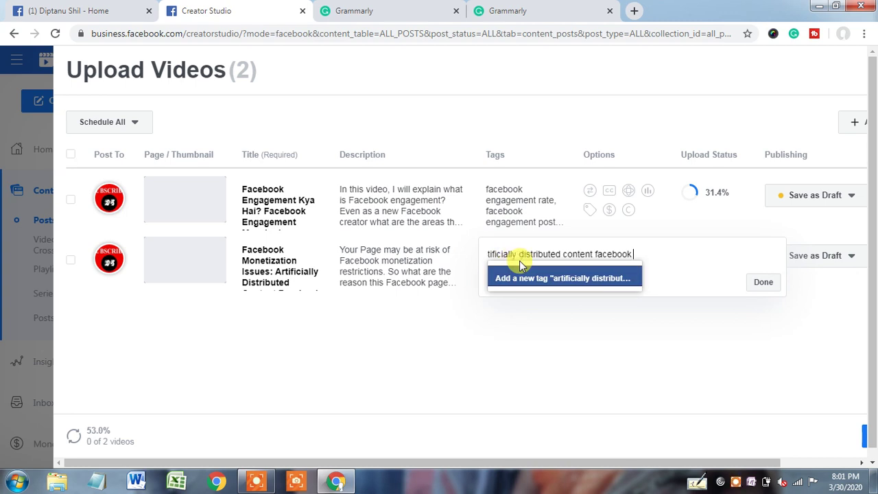
click(530, 280)
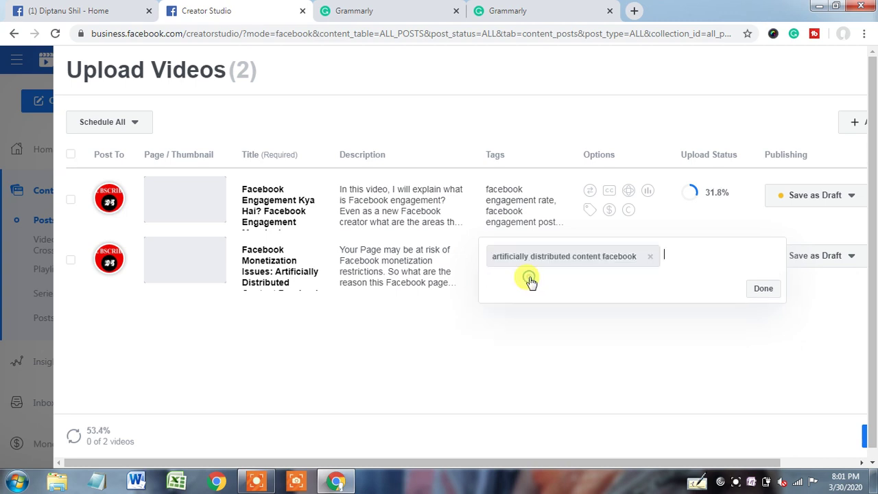
Copy "facebook monetization issues" from the second Grammarly draft and add it as a new tag on the second video.
click(422, 19)
click(521, 11)
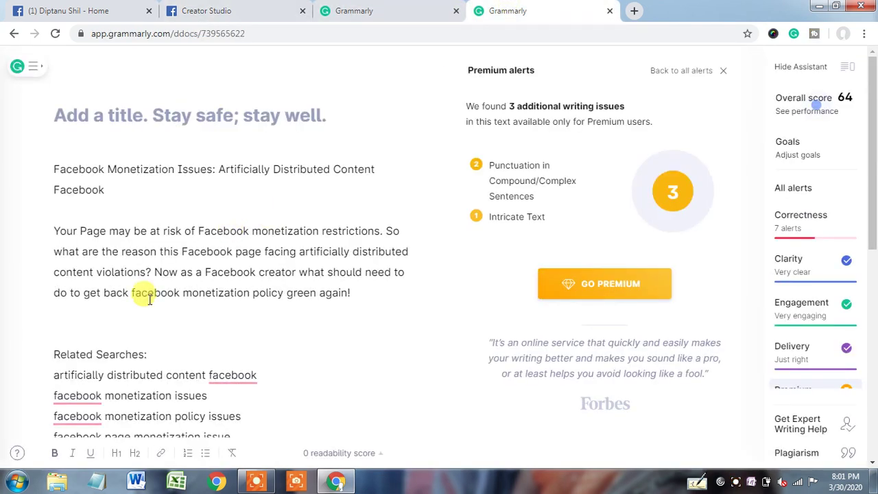
drag(55, 396, 230, 395)
key(ctrl+c)
click(251, 9)
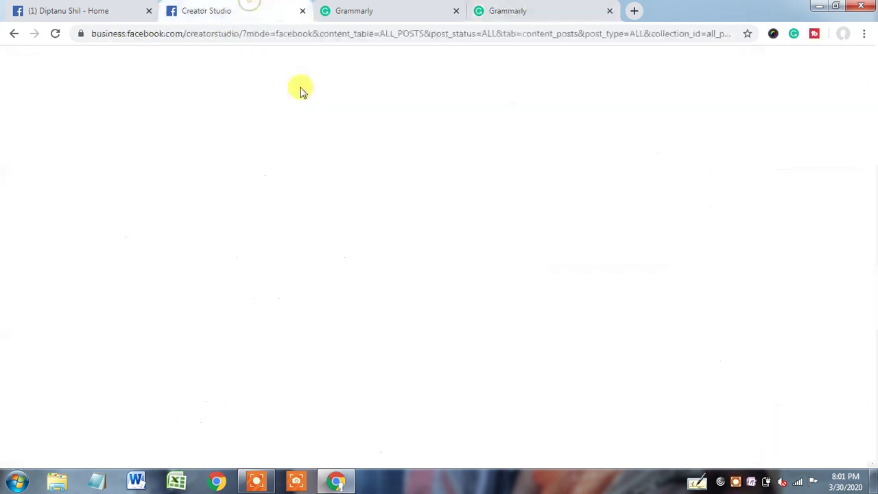
key(ctrl+v)
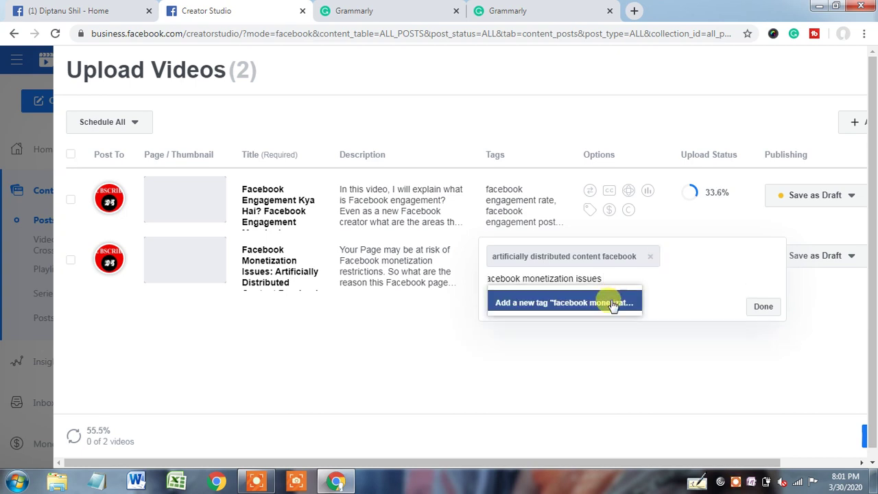
click(613, 303)
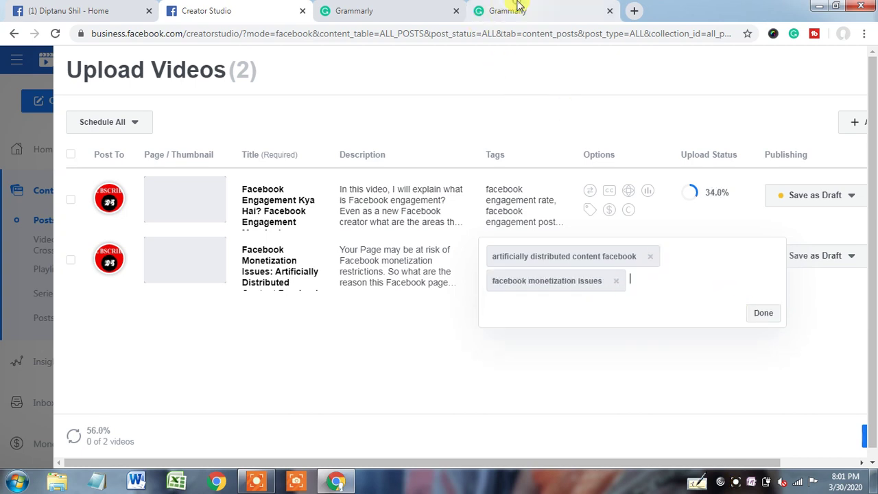
Copy "facebook monetization policy issues" from the second Grammarly draft and add it as a new tag on the second video.
click(507, 10)
click(59, 415)
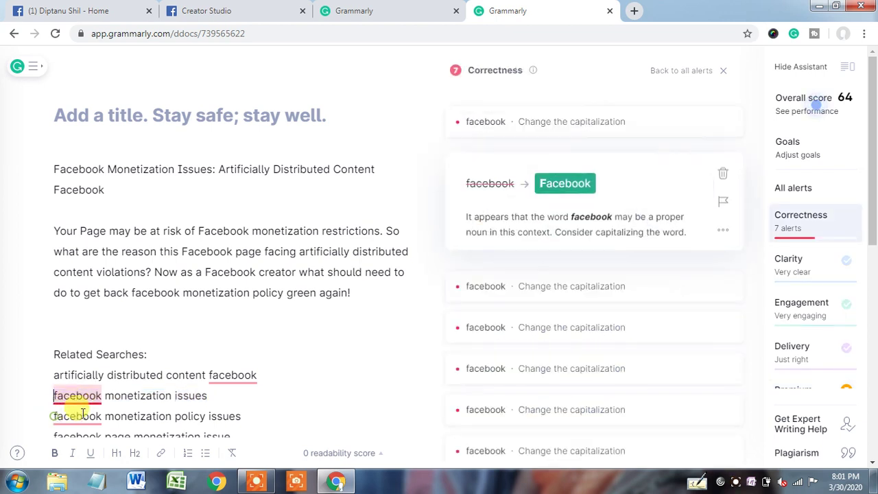
scroll(116, 413, down, 1)
drag(54, 369, 261, 375)
key(ctrl+c)
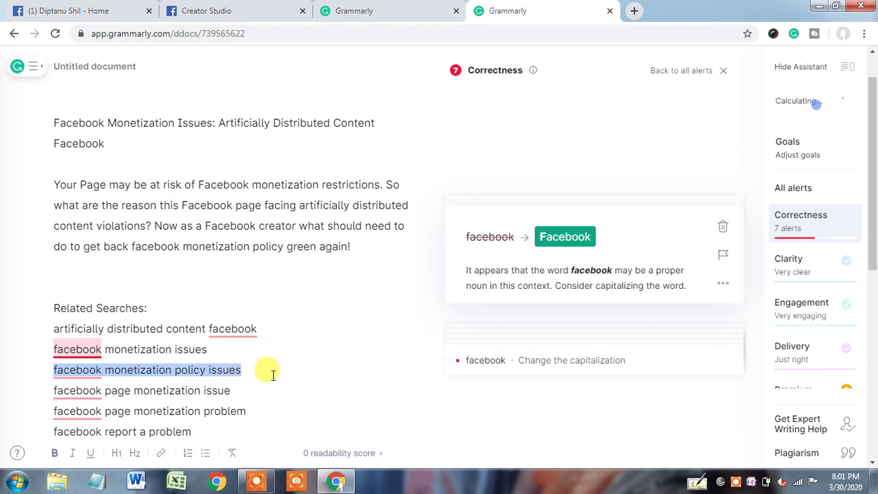
click(206, 10)
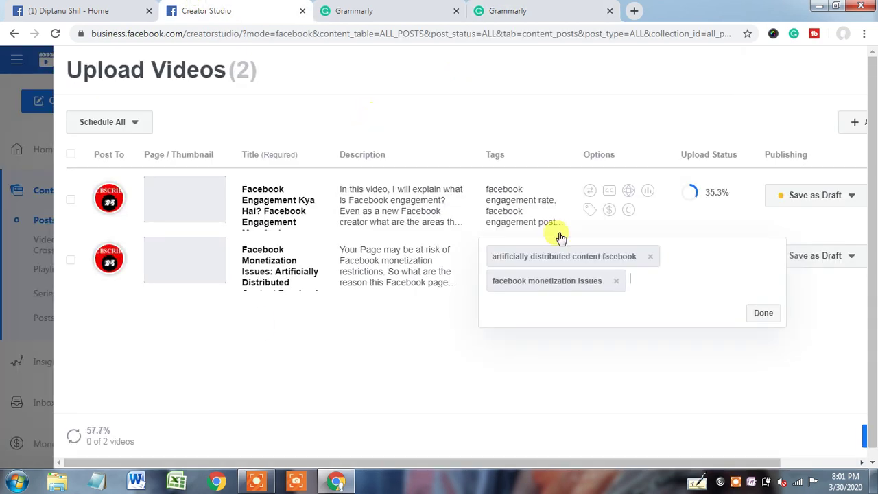
click(663, 279)
key(ctrl+v)
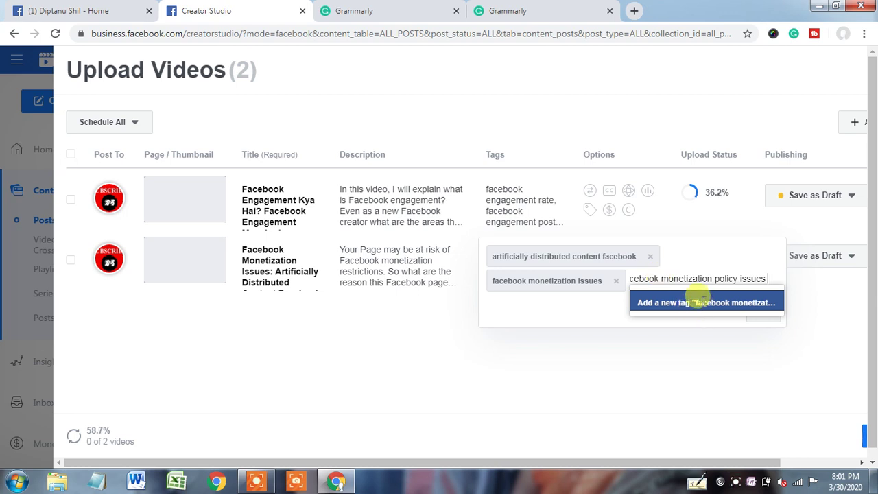
click(704, 303)
Add "facebook page monetization issue" from the second Grammarly draft as another tag on the second video and finish its tag editing.
click(426, 9)
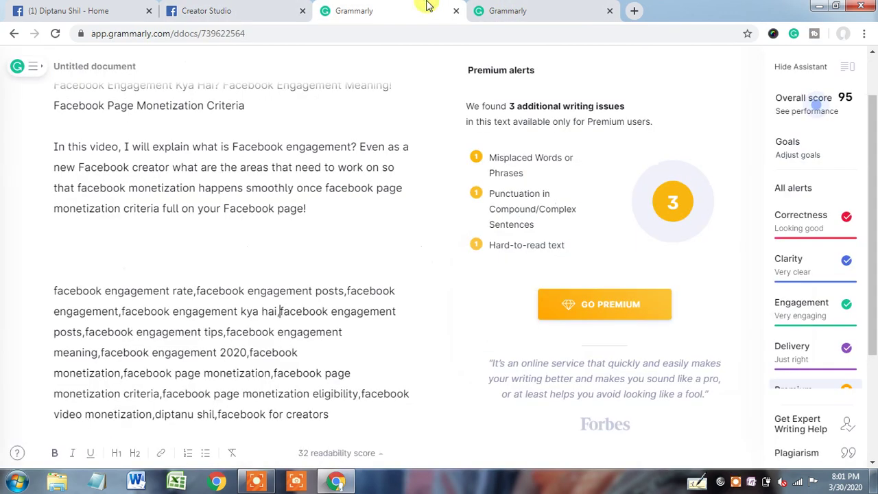
click(512, 8)
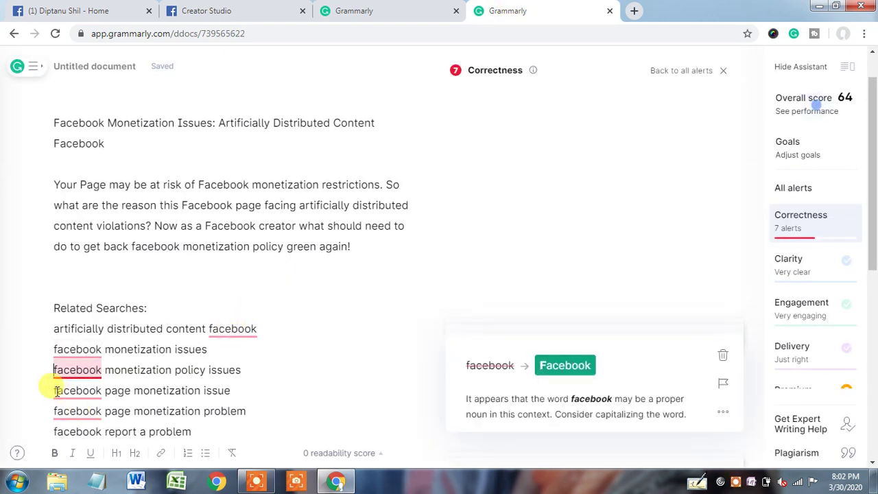
drag(55, 390, 259, 394)
key(ctrl+c)
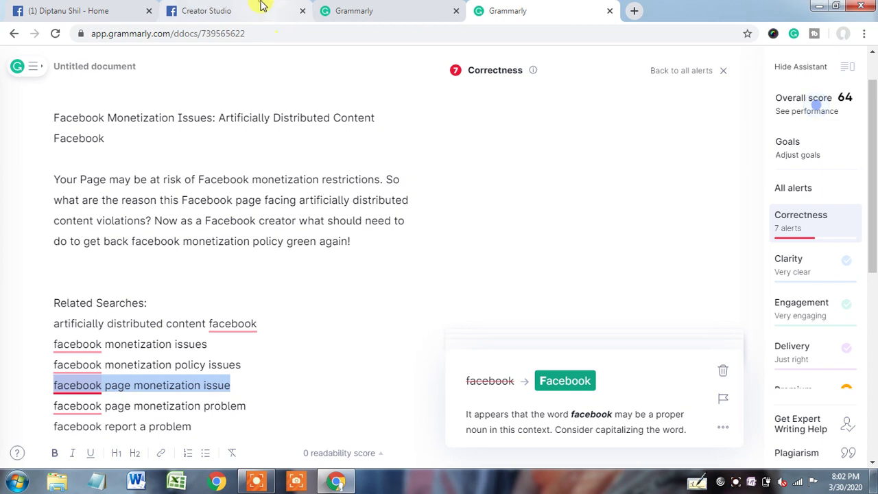
click(261, 7)
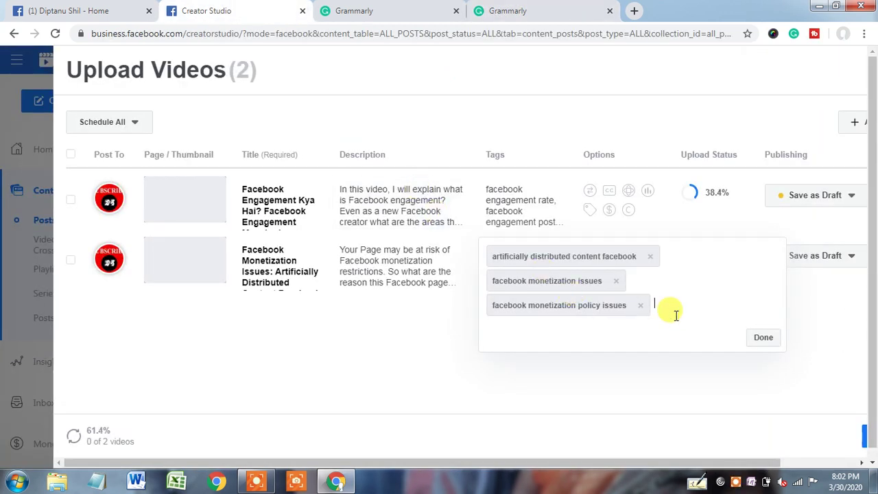
key(ctrl+v)
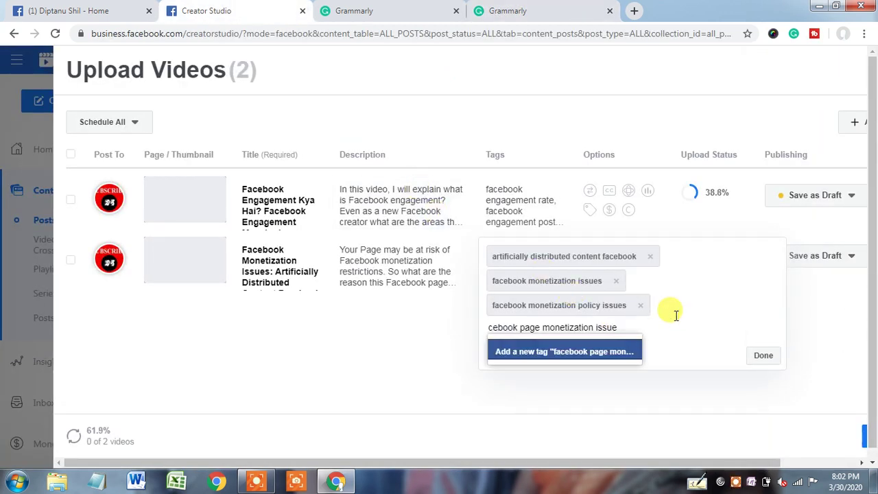
click(615, 362)
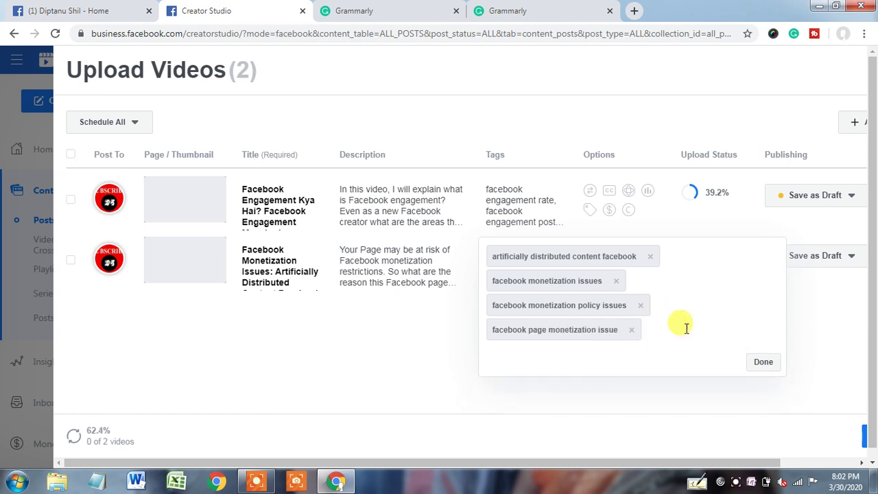
click(763, 364)
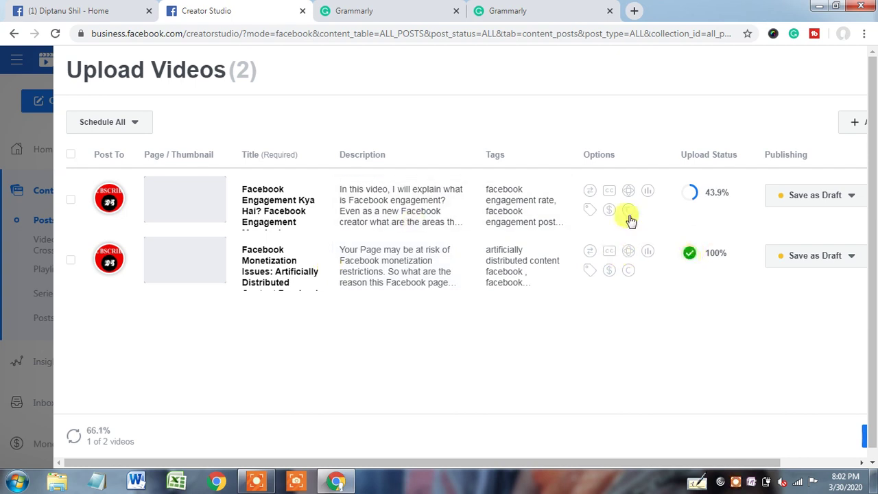
Examine the bulk scheduling choices, selecting One Post Per Day and checking its first-post date and time settings.
click(135, 124)
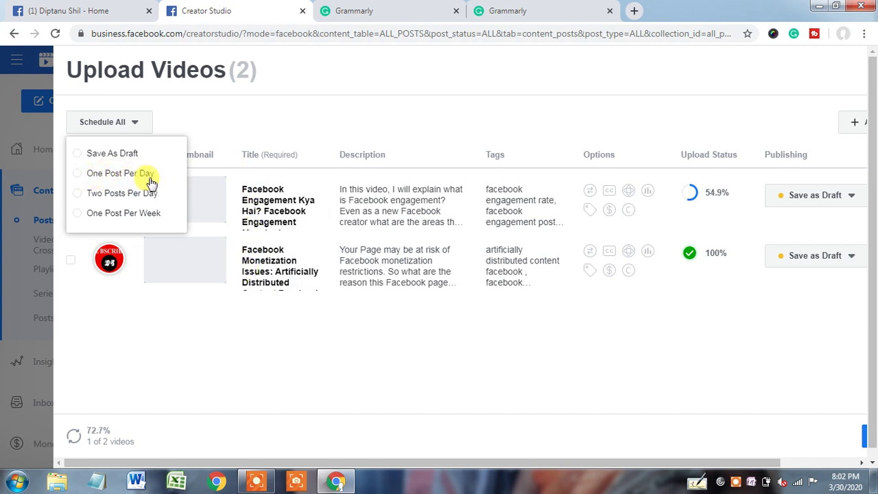
click(79, 176)
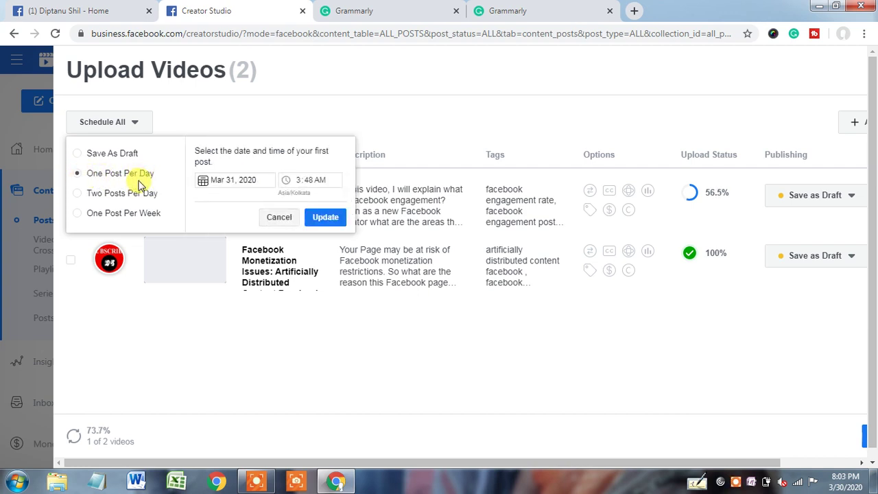
click(259, 181)
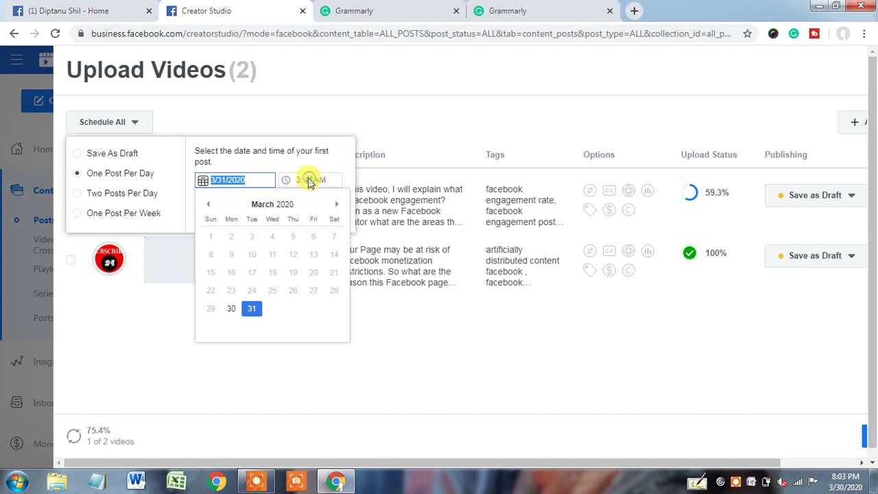
click(312, 184)
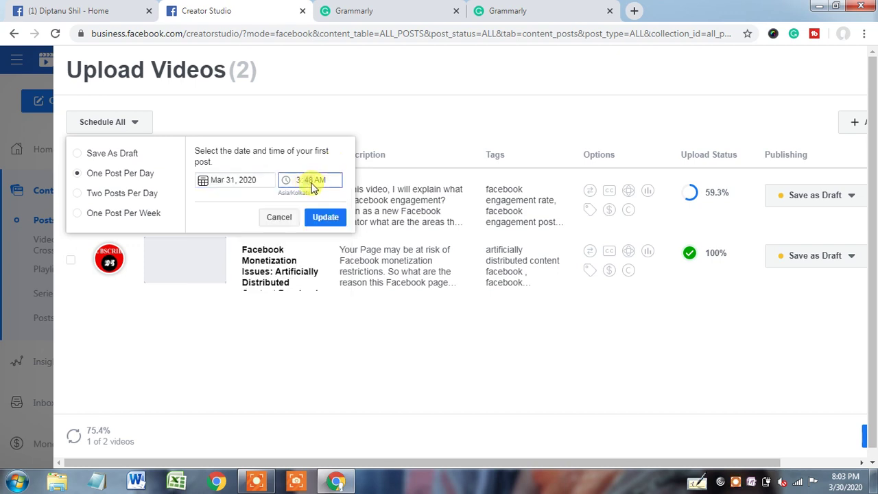
click(325, 218)
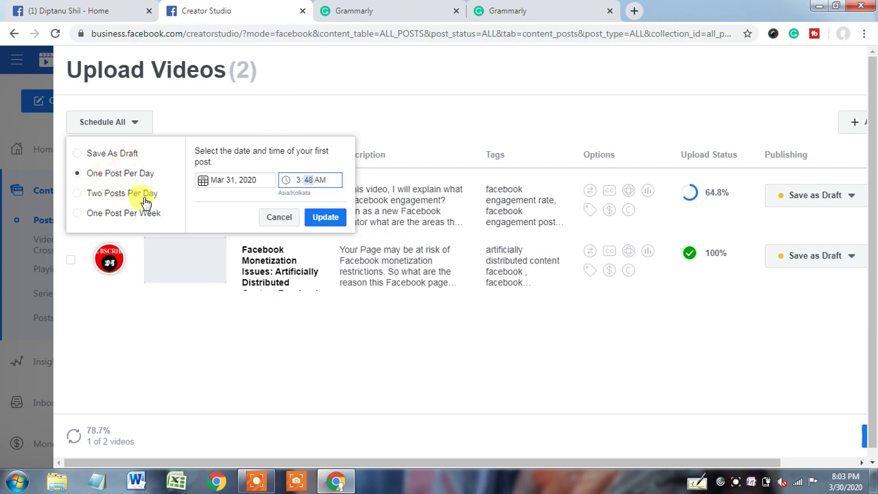
Switch the bulk schedule to Two Posts Per Day and examine its date, time and hours-after-first-post settings.
click(79, 195)
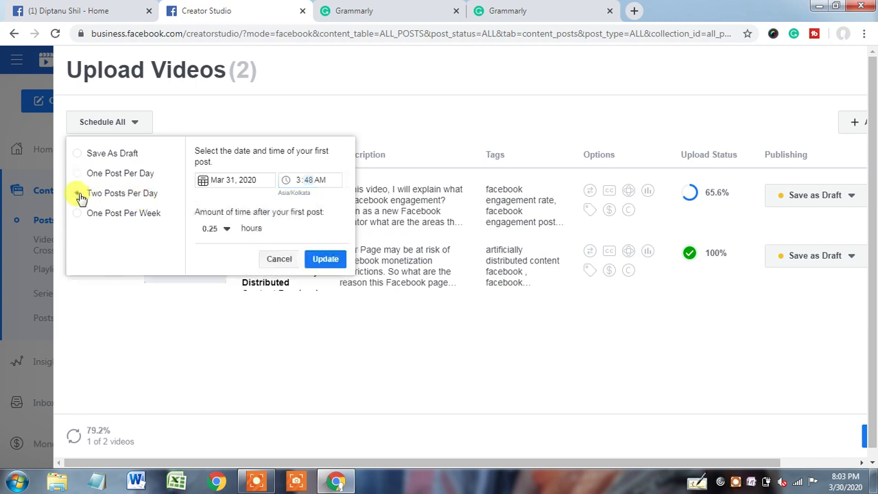
click(262, 179)
click(312, 182)
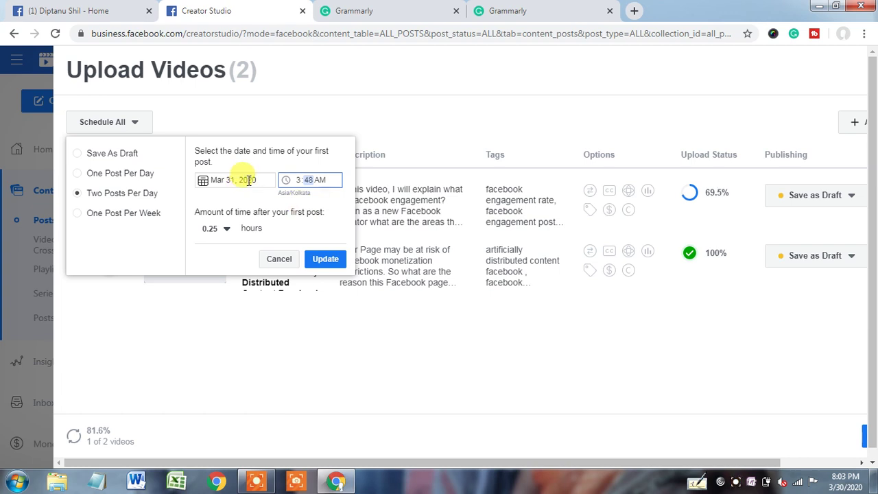
click(248, 181)
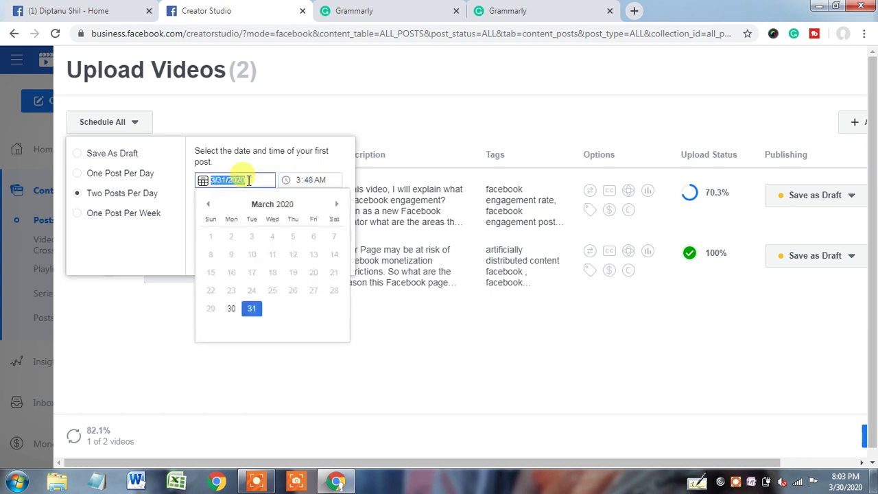
click(298, 166)
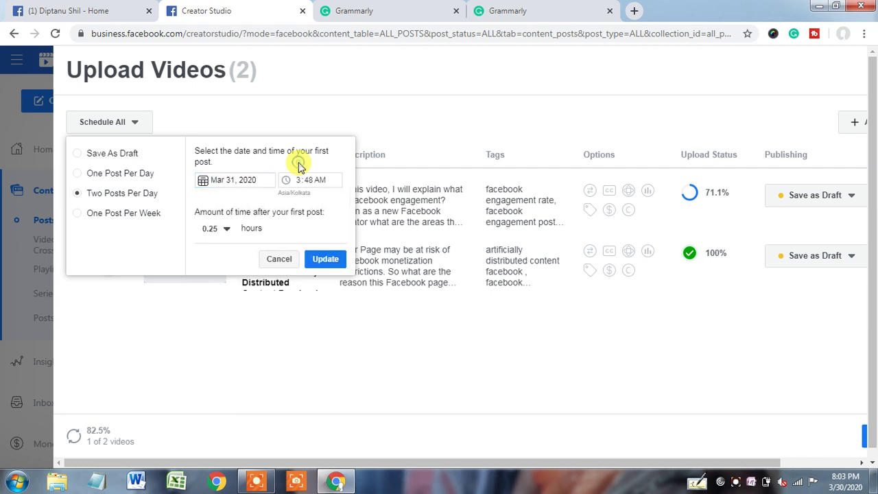
click(225, 230)
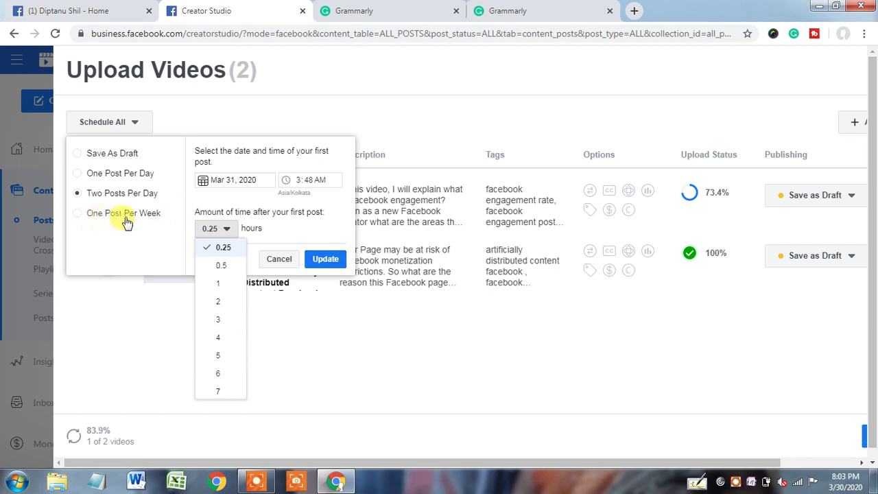
Examine the One Post Per Week schedule's start date setting, then leave the bulk scheduling options without applying them.
click(79, 217)
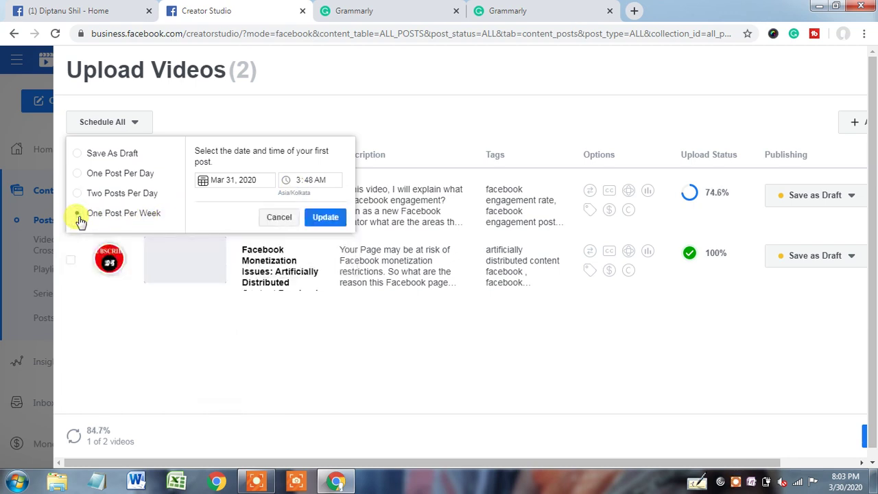
click(260, 182)
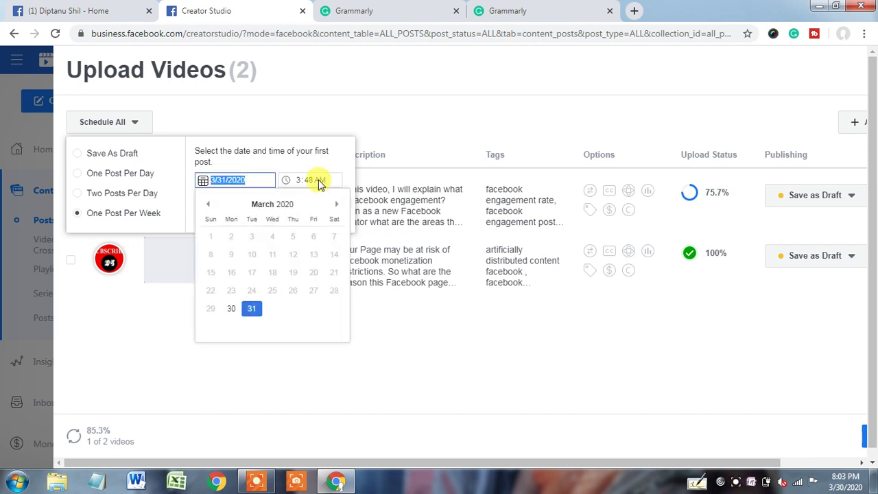
click(405, 324)
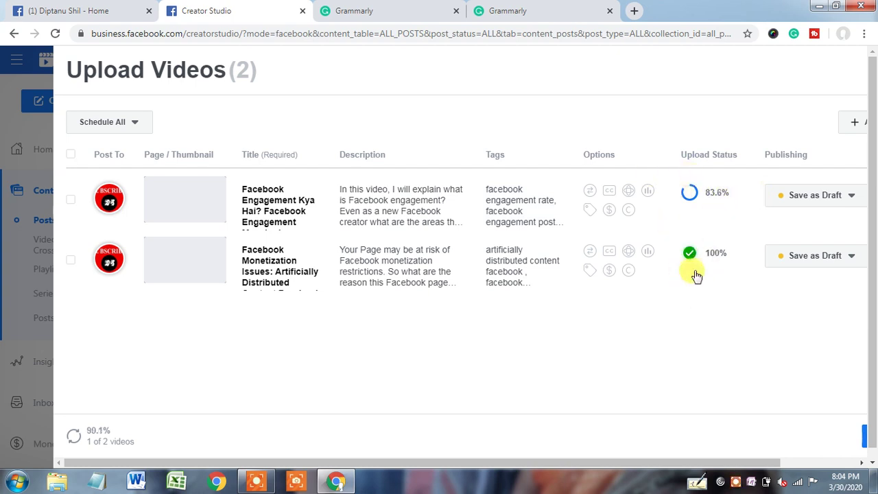
Examine the publishing options of the first video and close them with Save as Draft kept.
click(852, 196)
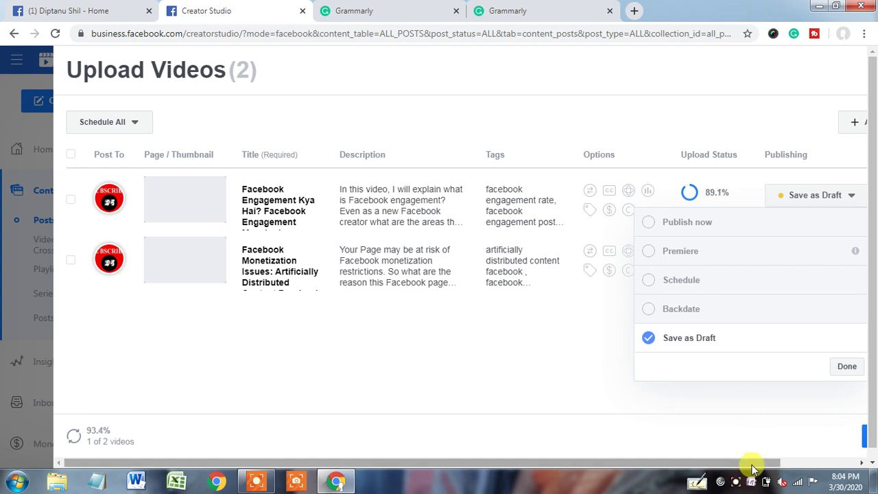
drag(768, 463, 821, 466)
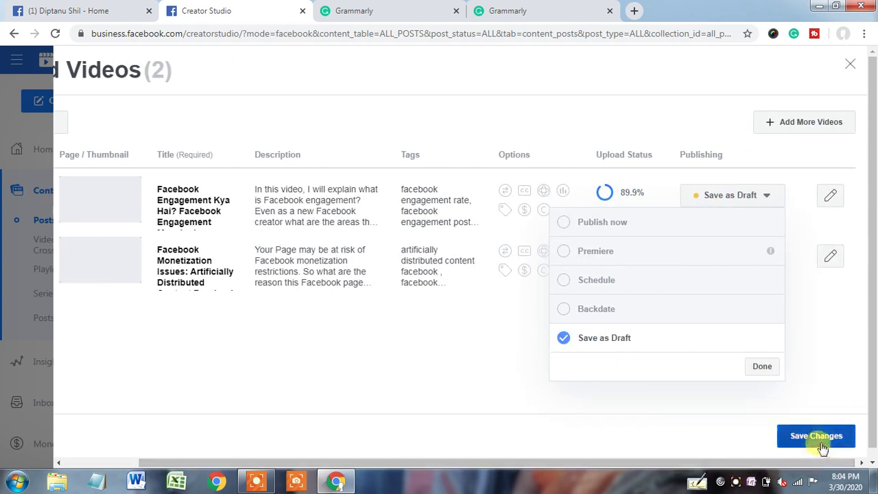
click(603, 401)
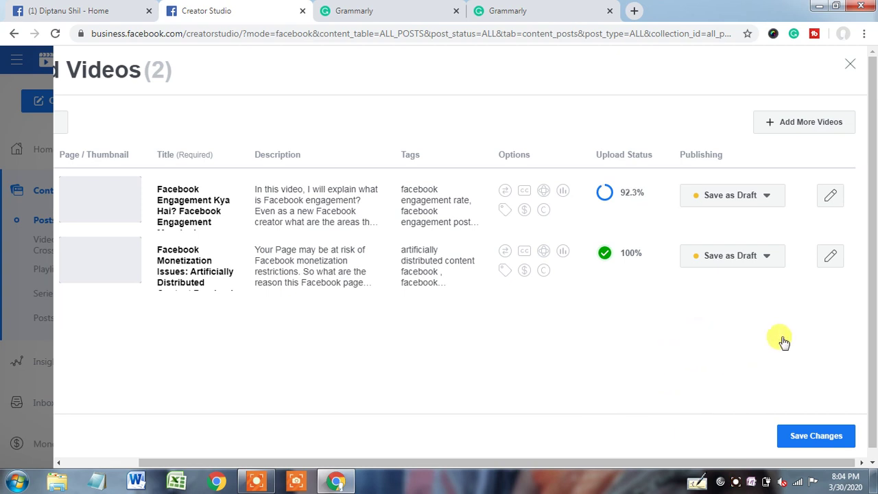
Open the custom thumbnail image chooser for the first video, look through the Desktop images and cancel it.
drag(706, 463, 660, 457)
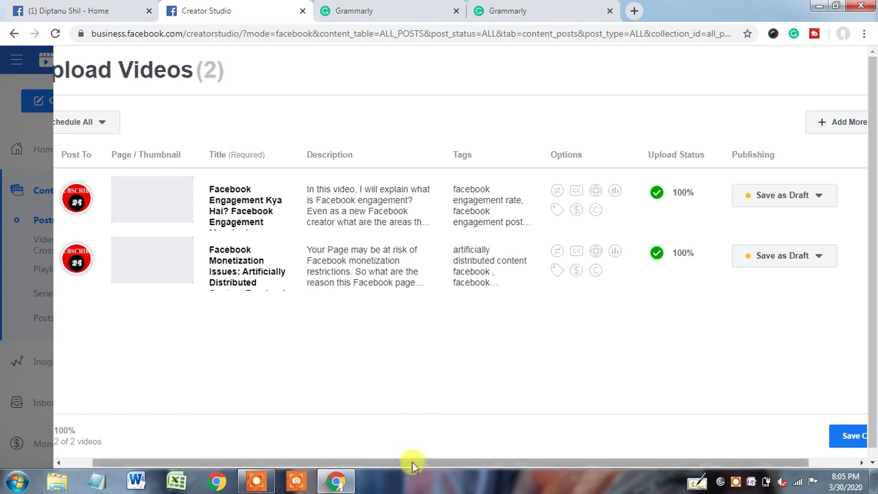
drag(411, 460, 346, 478)
mouse_move(337, 480)
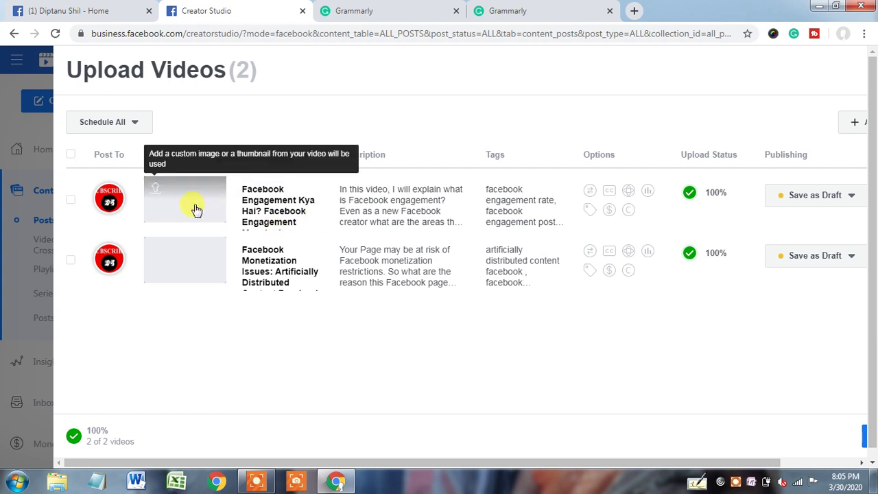
click(156, 193)
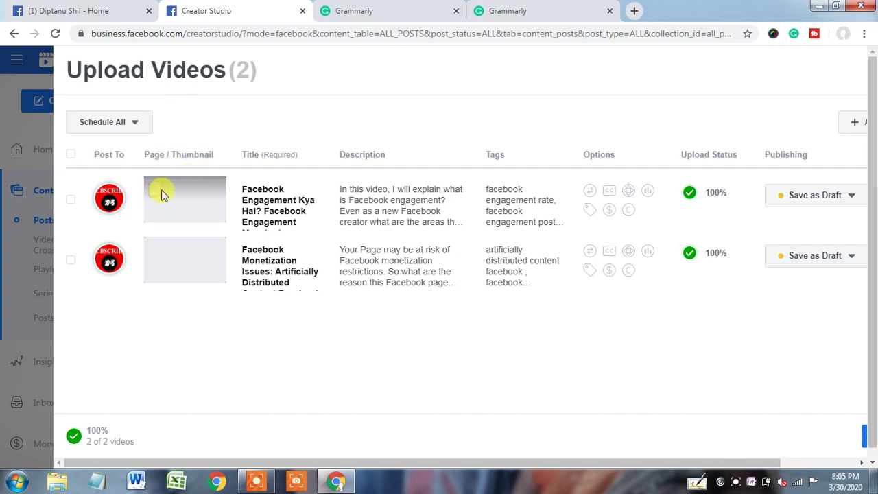
click(174, 203)
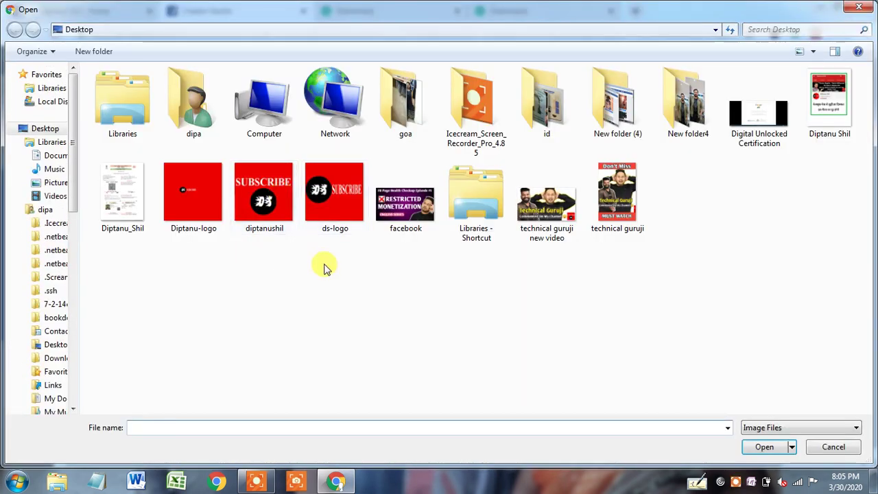
click(833, 447)
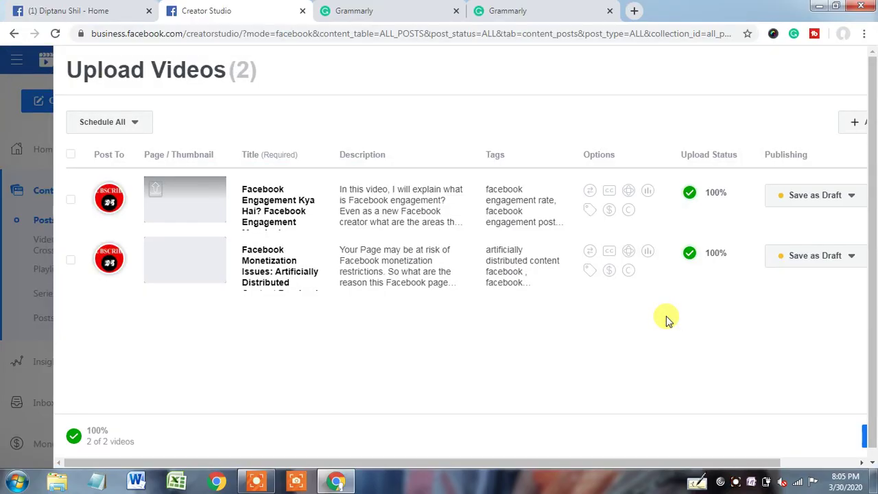